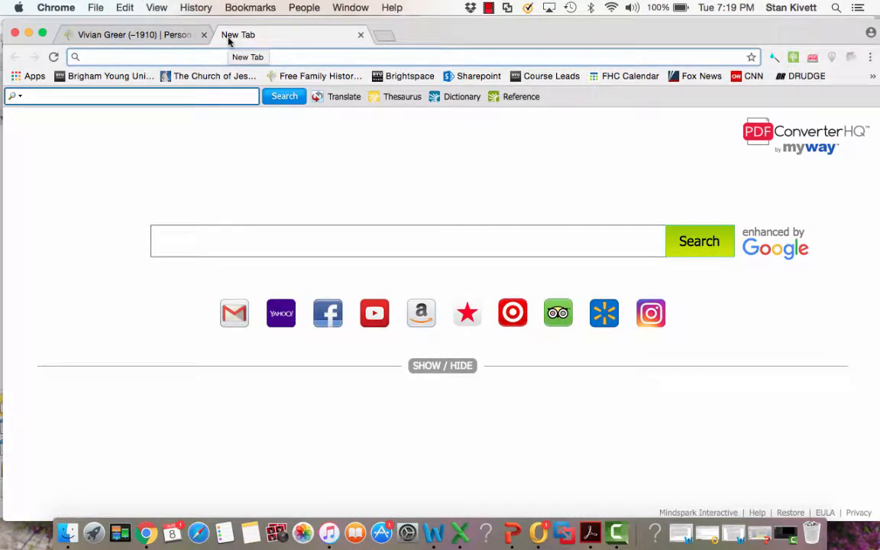
- Search the web for "google chrome web store" and open the Chrome Web Store extensions page
type("goo")
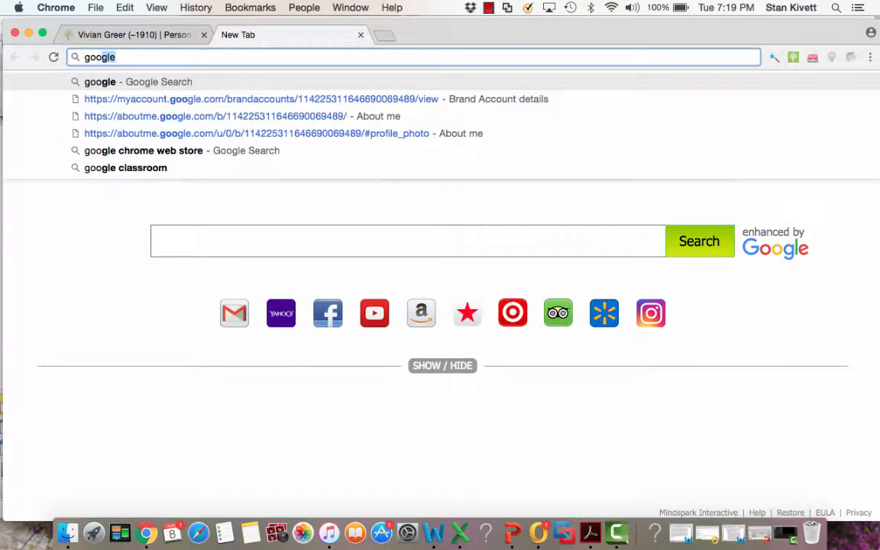
type("gle ch")
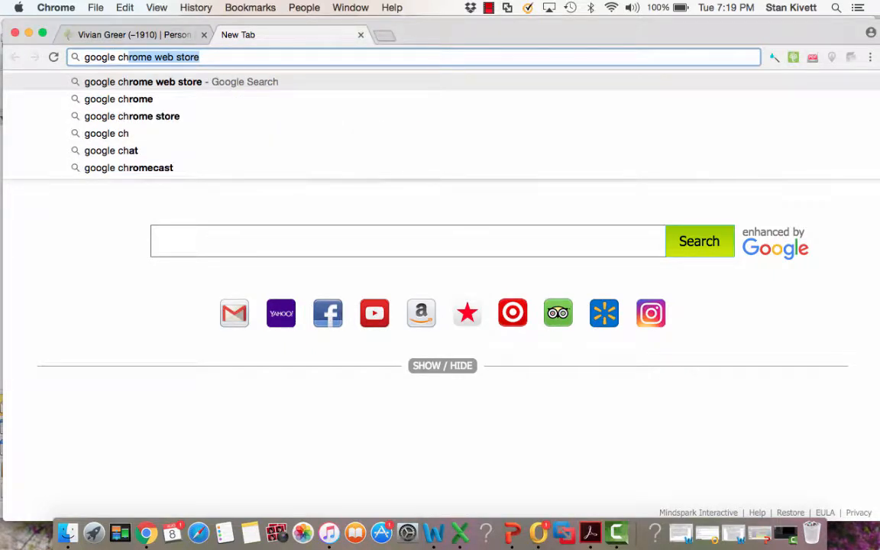
key("Return")
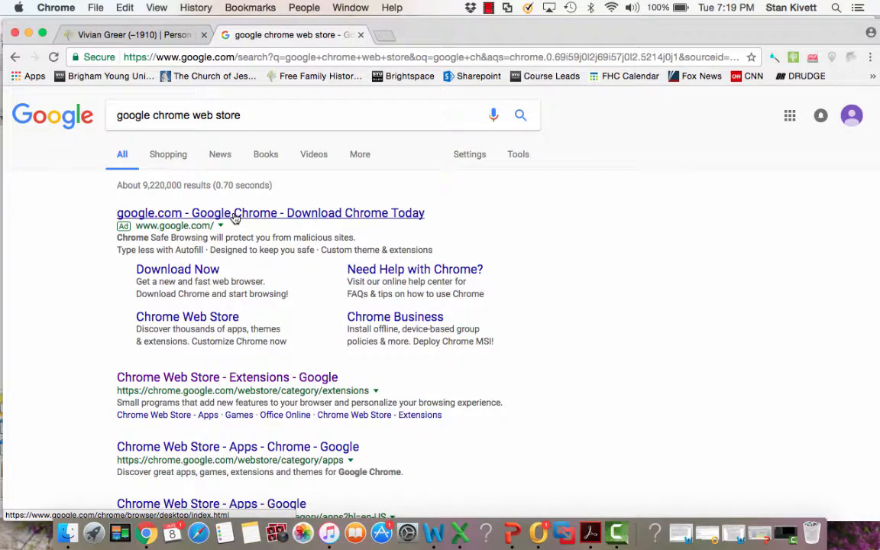
left_click(179, 380)
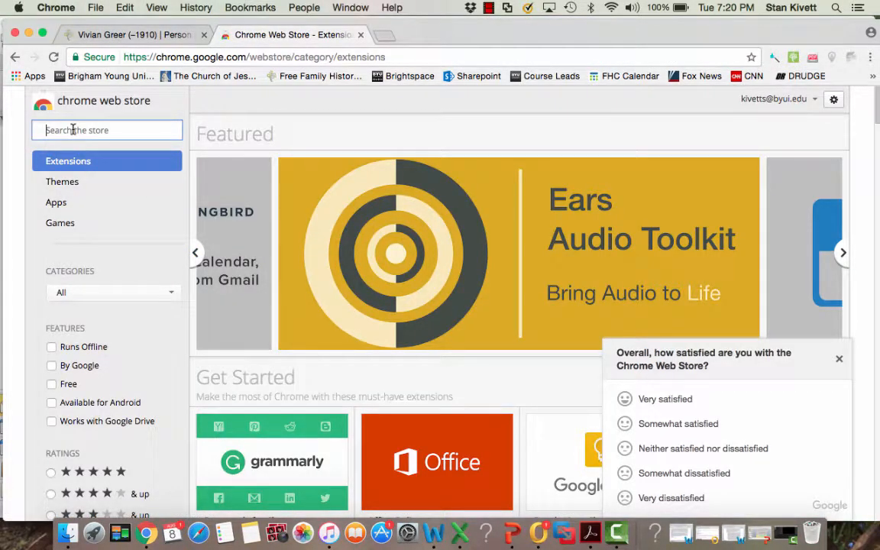
- Search the Chrome Web Store for "recordseek"
type("recro")
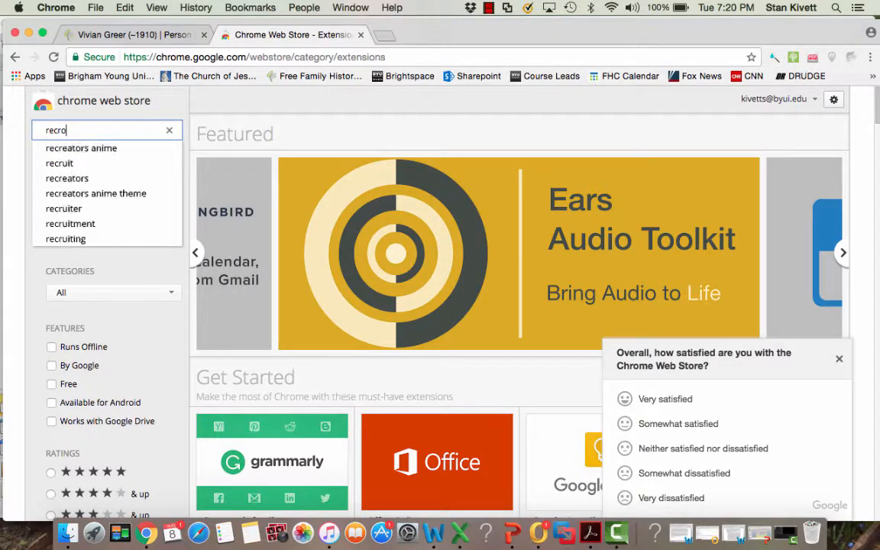
key("BackSpace")
key("BackSpace")
type("ordse")
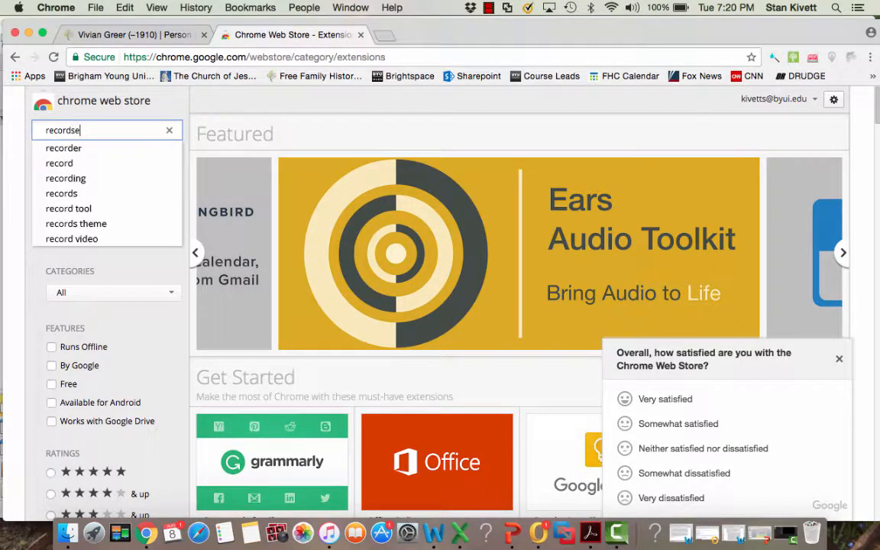
type("ek")
key("Return")
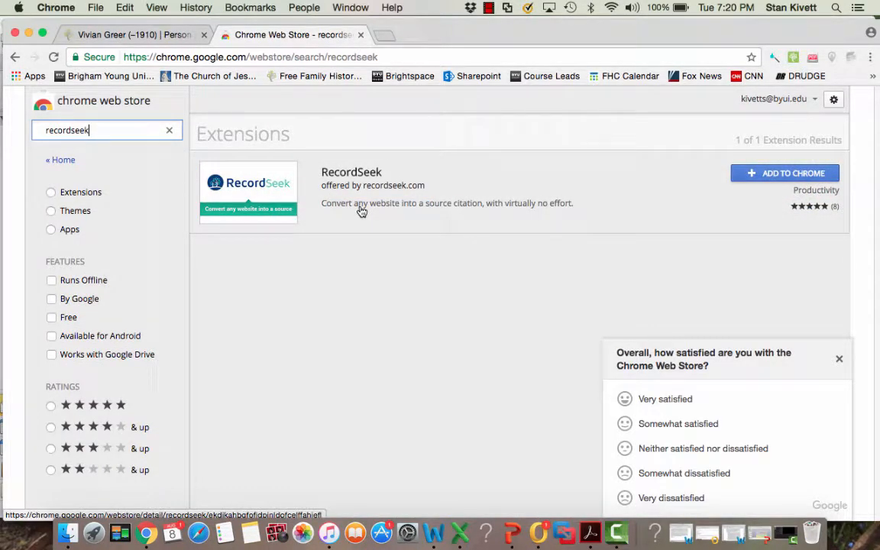
- Add the RecordSeek extension to Chrome, dismiss the installation notice and close the web store page
left_click(771, 177)
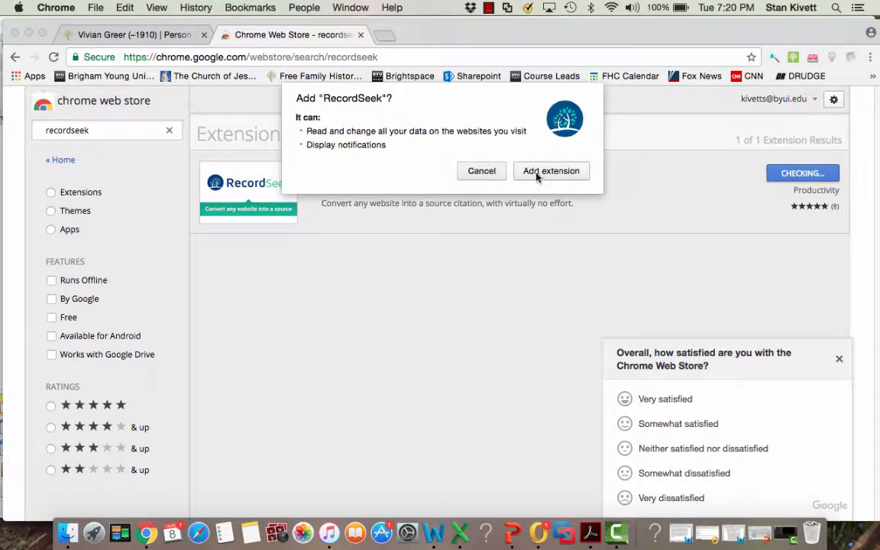
left_click(541, 173)
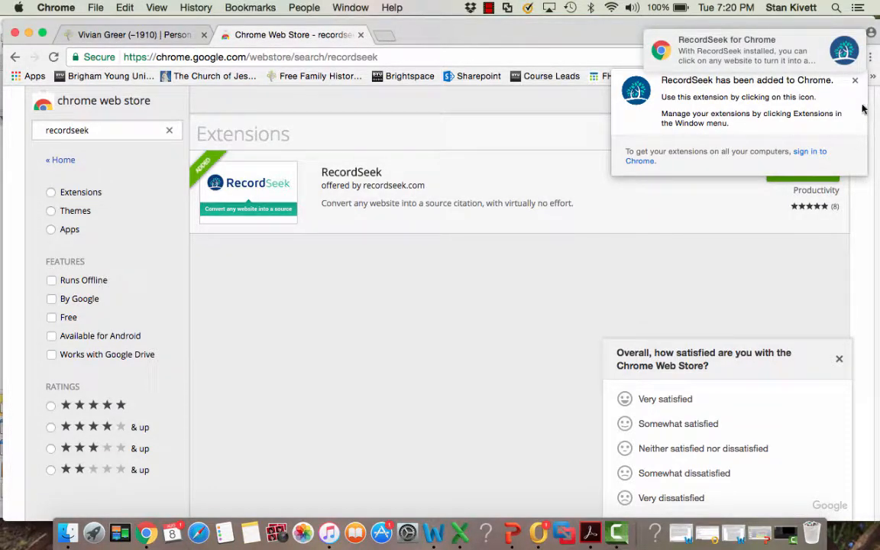
left_click(855, 81)
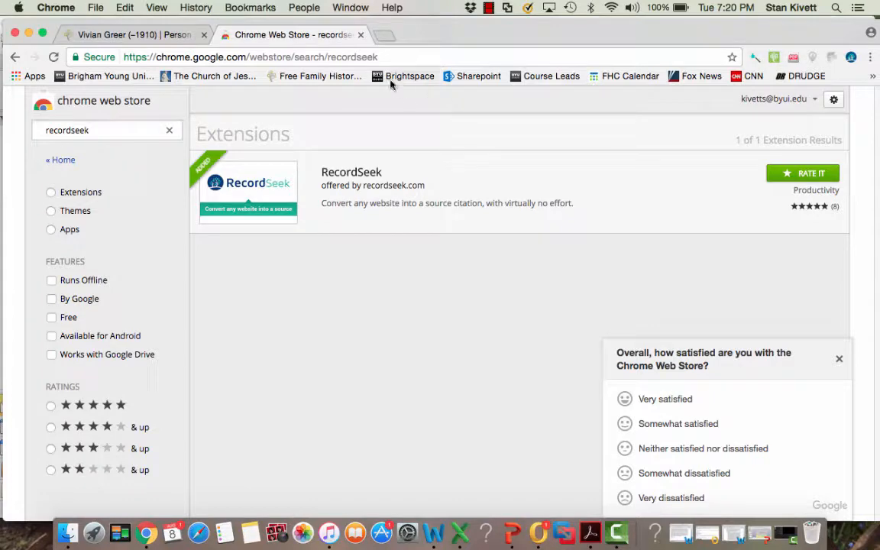
left_click(361, 35)
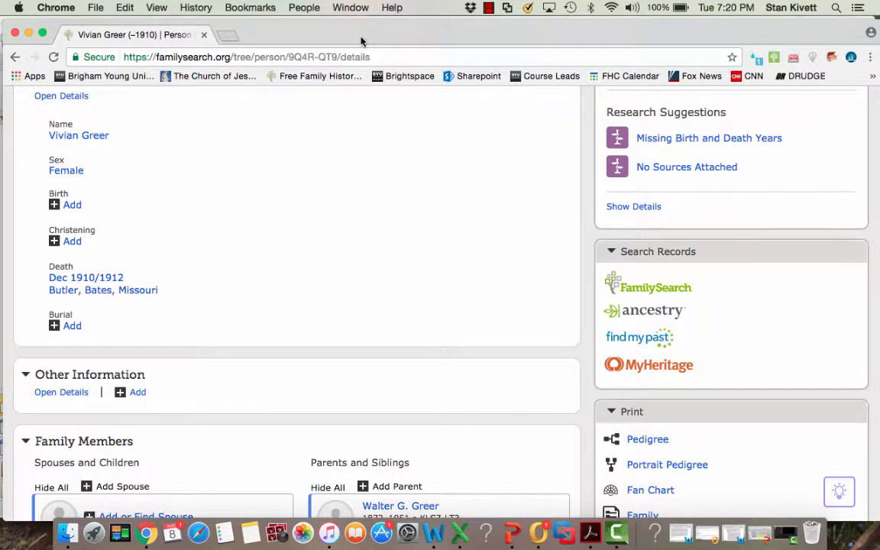
- Review the person's vital information on FamilySearch and run an Ancestry record search for them
scroll(305, 158, "up", 5)
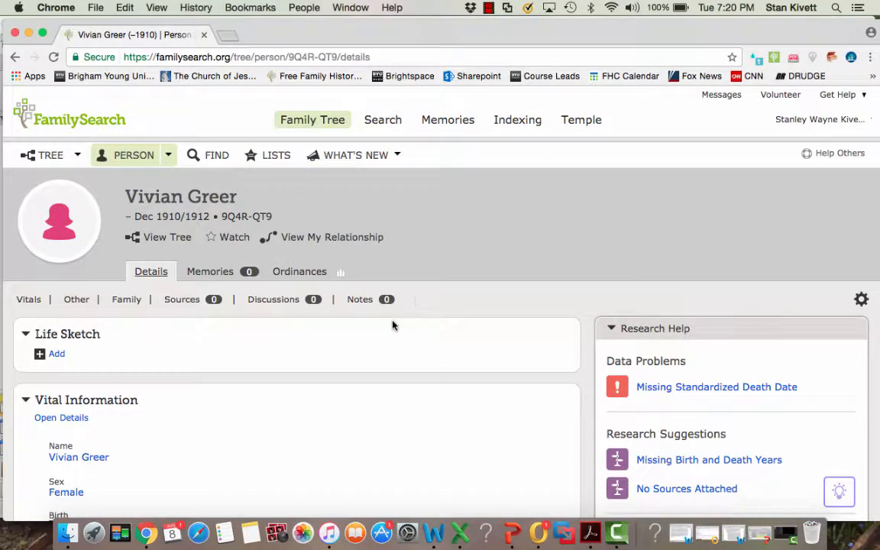
scroll(393, 324, "down", 5)
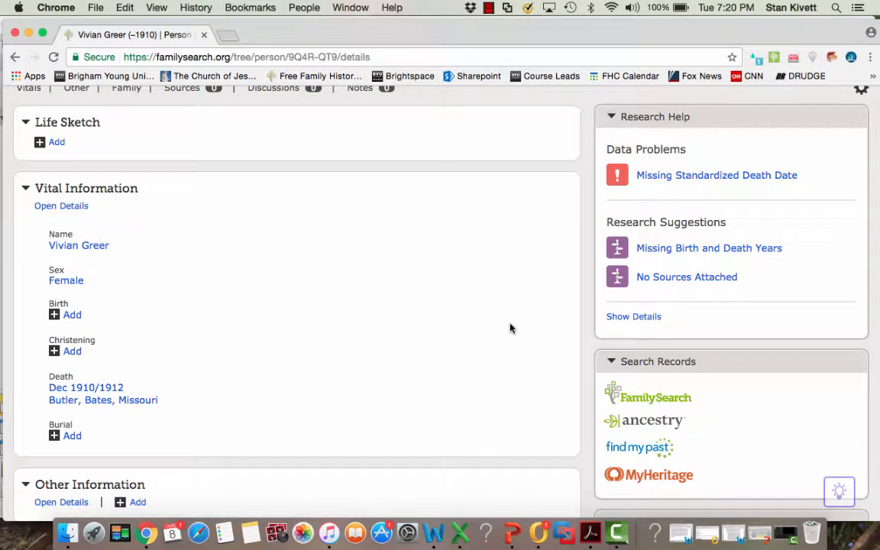
scroll(363, 357, "down", 3)
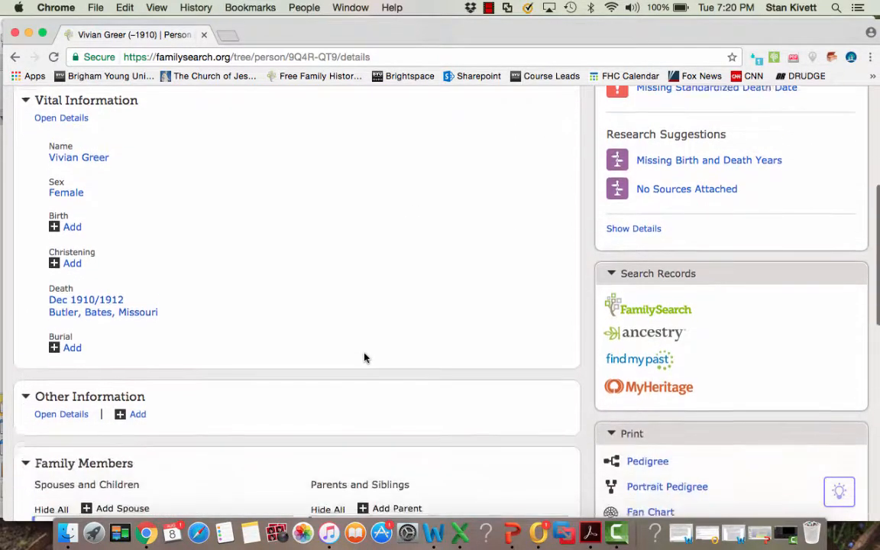
scroll(364, 358, "down", 1)
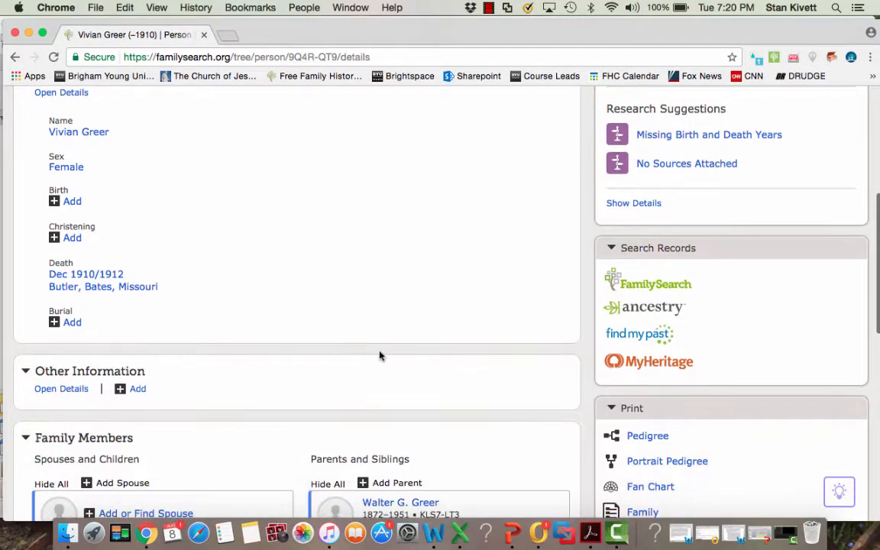
left_click(642, 309)
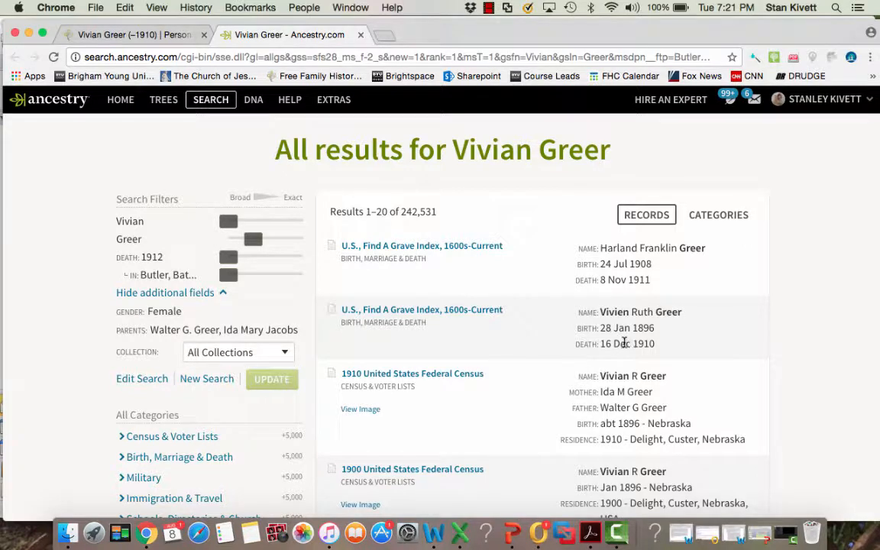
- Check the search results against the FamilySearch profile and open the second U.S., Find A Grave Index record
left_click(153, 35)
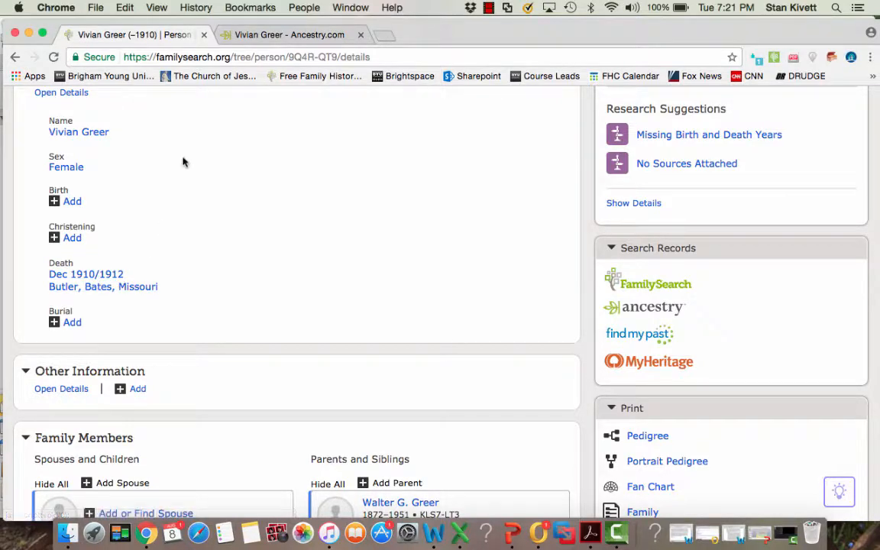
left_click(276, 35)
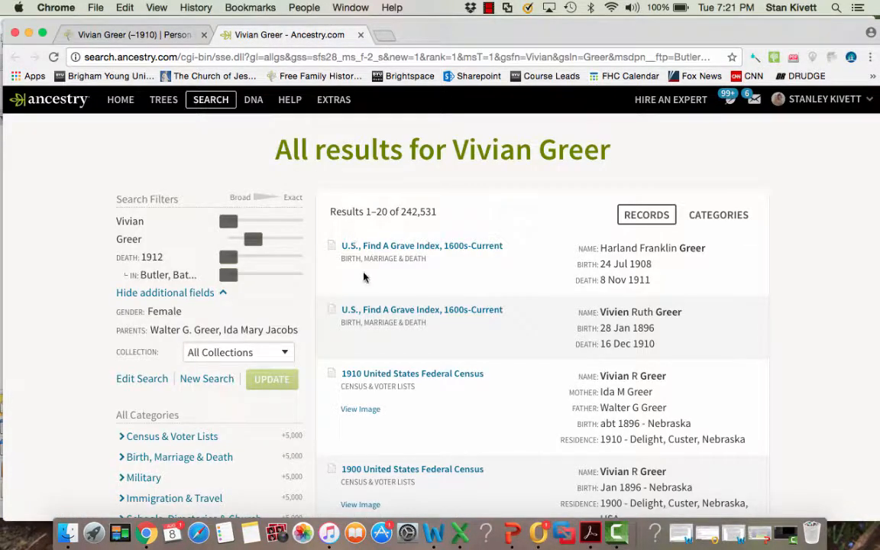
left_click(385, 318)
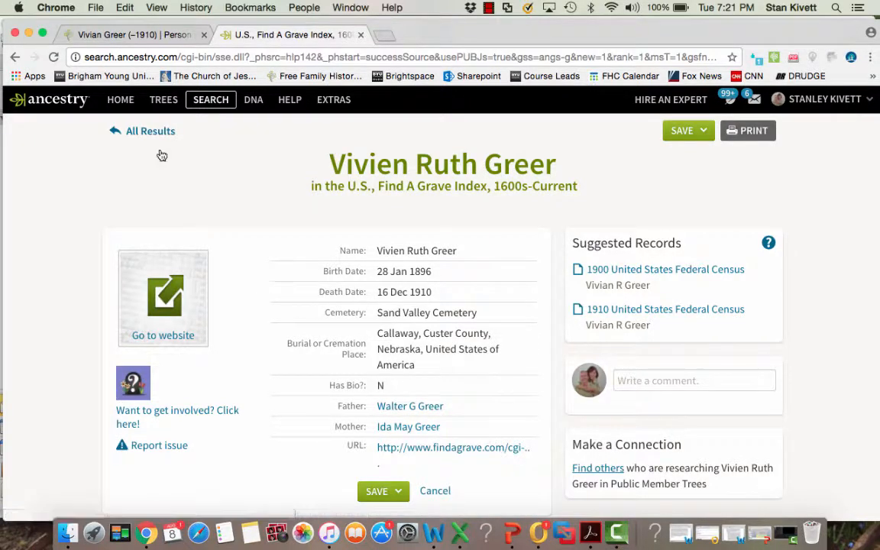
- Compare the parents listed under Family Members on FamilySearch with those in the Ancestry record
left_click(109, 36)
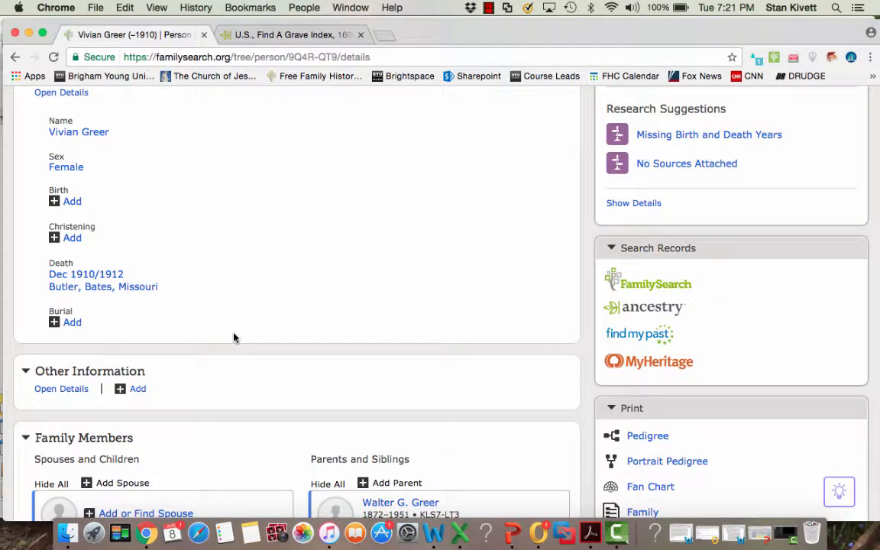
scroll(259, 383, "down", 5)
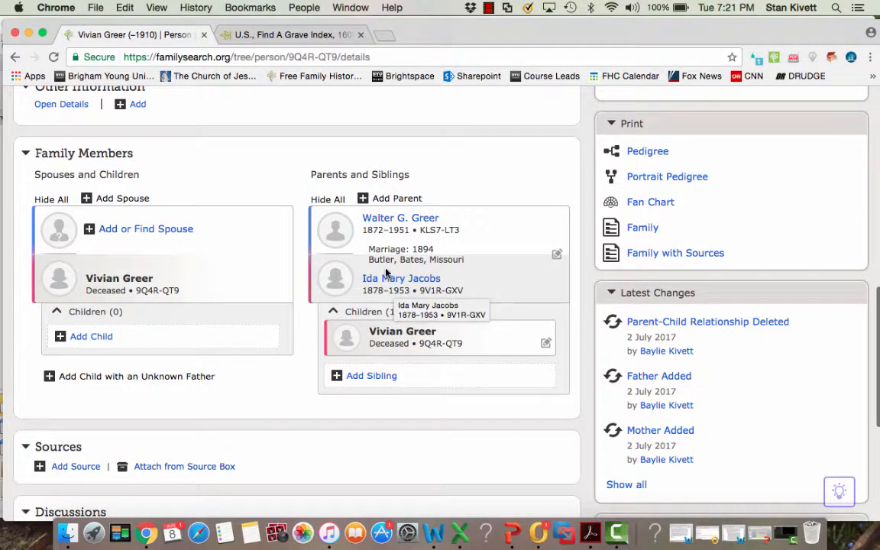
left_click(263, 38)
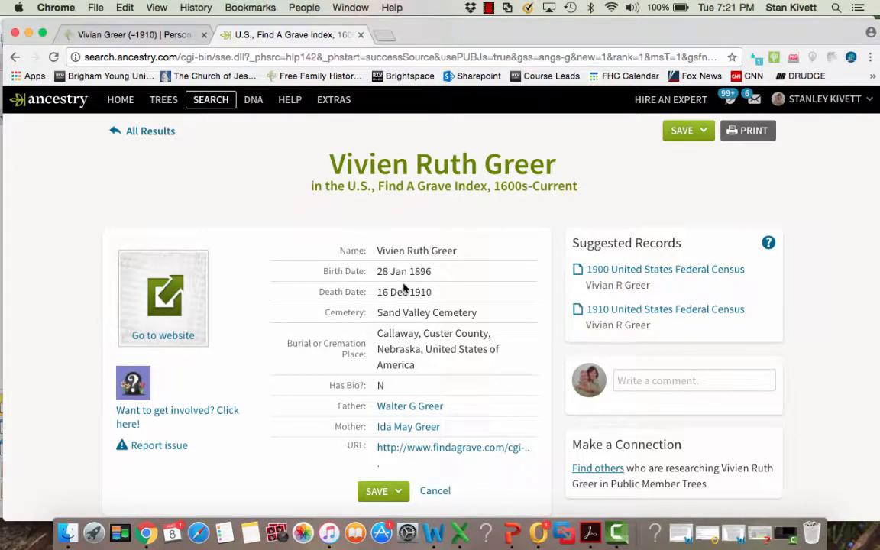
- Open the linked Find A Grave memorial and review its dates, family links, inscription, burial details and photos
left_click(167, 299)
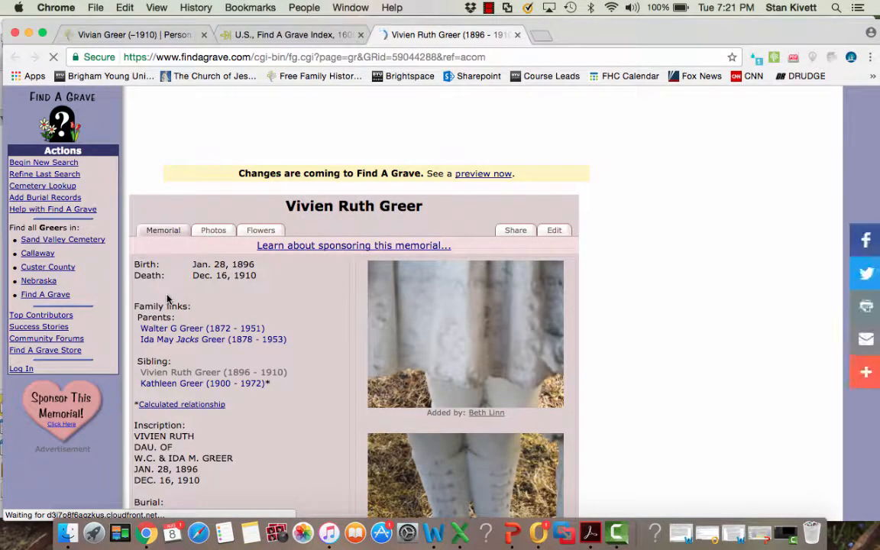
scroll(167, 299, "down", 5)
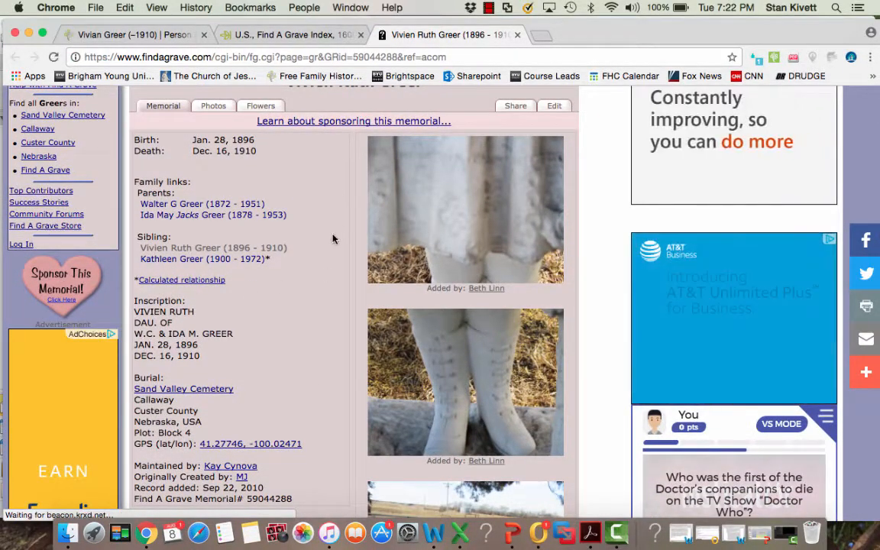
scroll(333, 238, "down", 5)
scroll(333, 239, "down", 3)
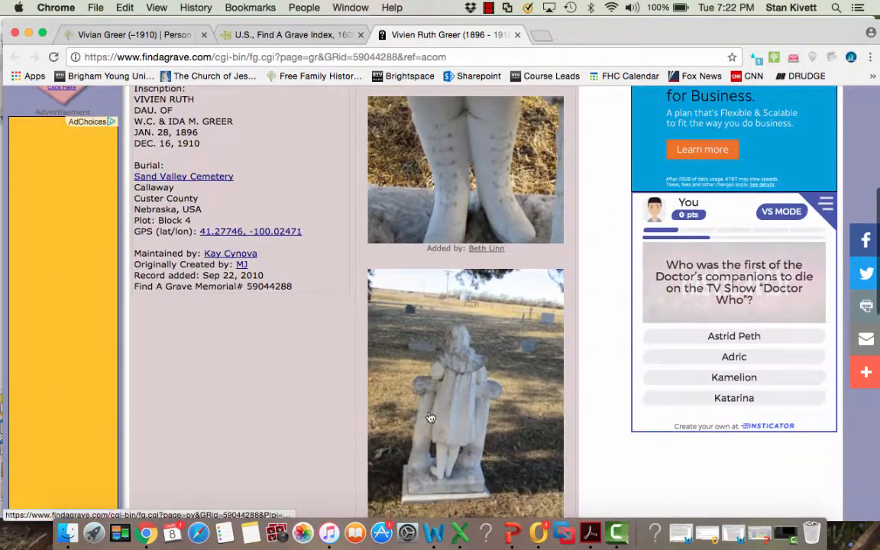
scroll(361, 361, "up", 5)
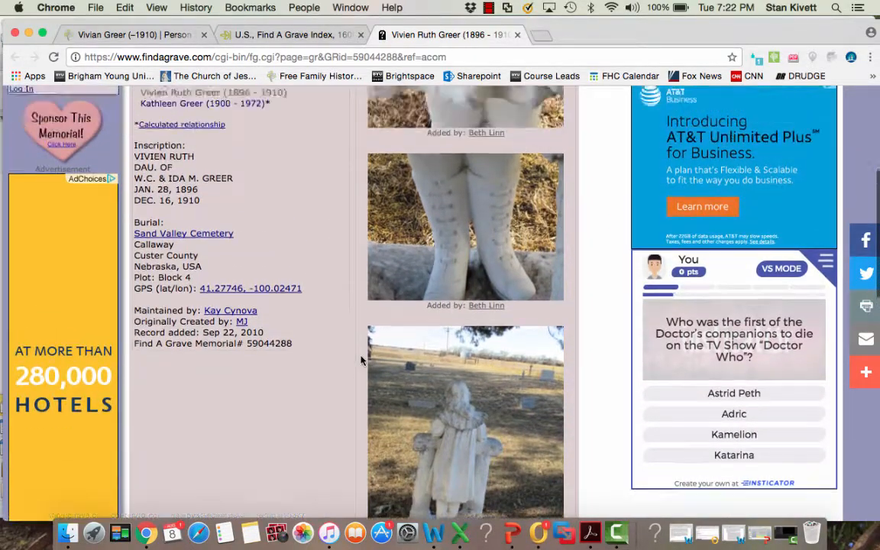
scroll(361, 360, "up", 3)
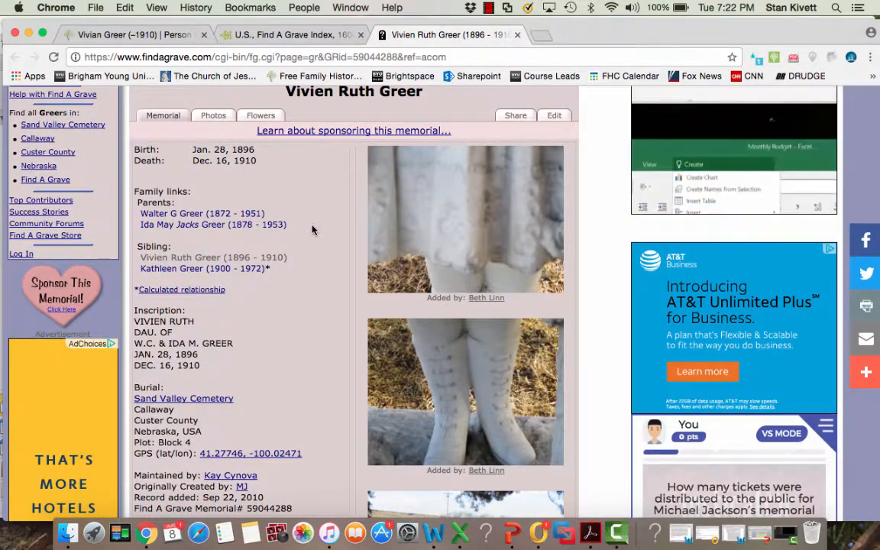
scroll(312, 230, "up", 1)
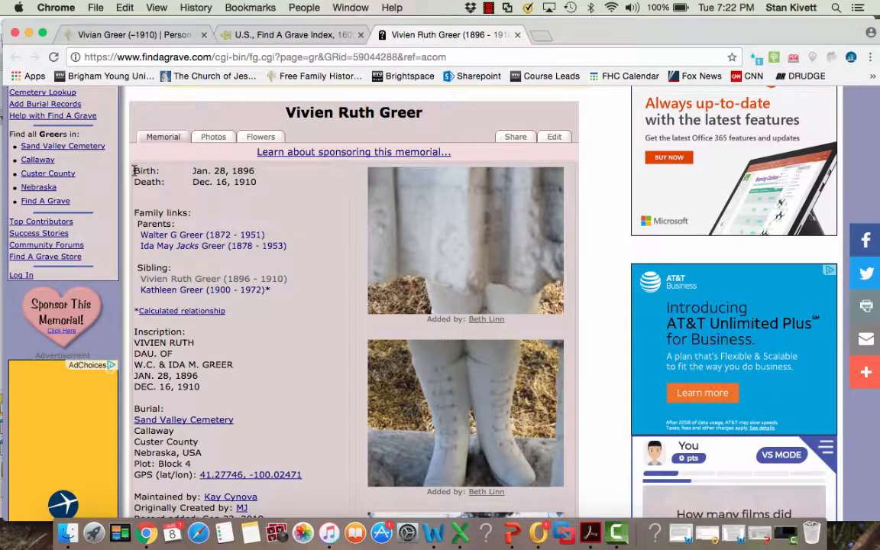
- Create a RecordSeek source for FamilySearch from the memorial text spanning Birth to GPS, and continue to the person search
left_click_drag(135, 170, 301, 475)
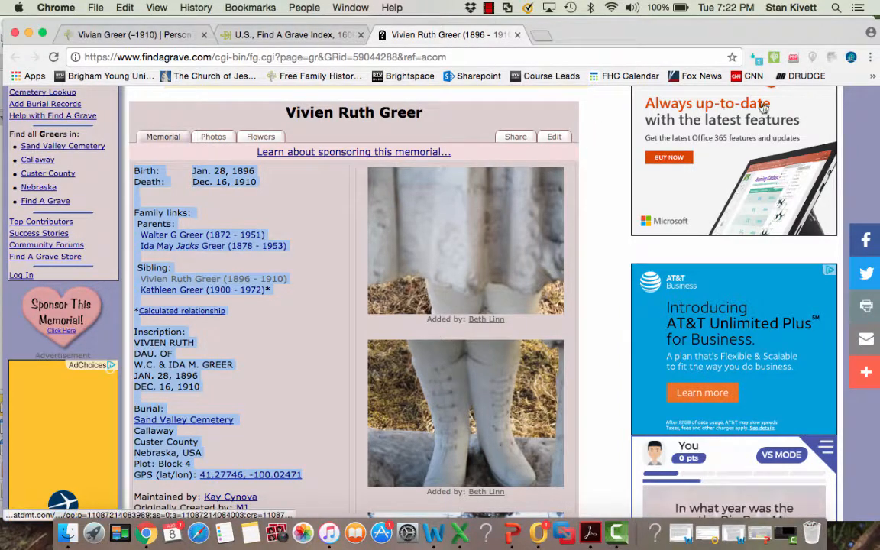
left_click(851, 58)
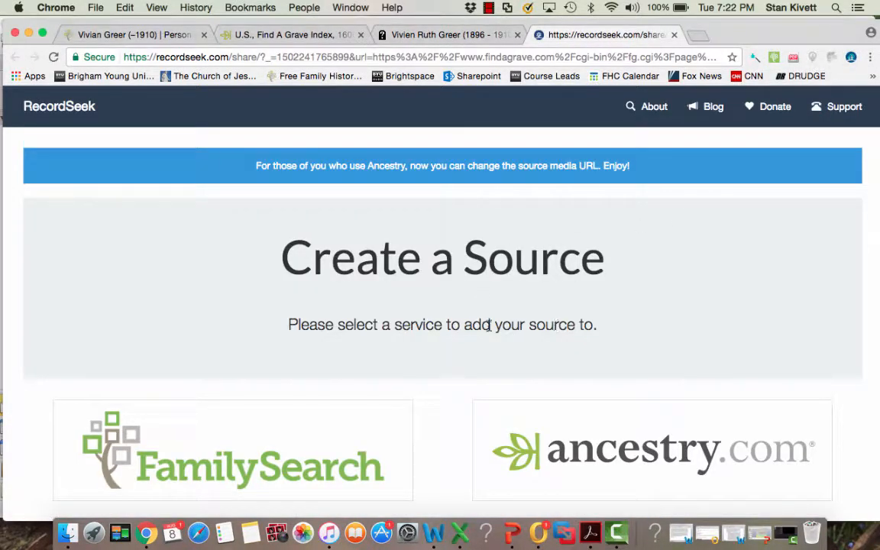
left_click(284, 457)
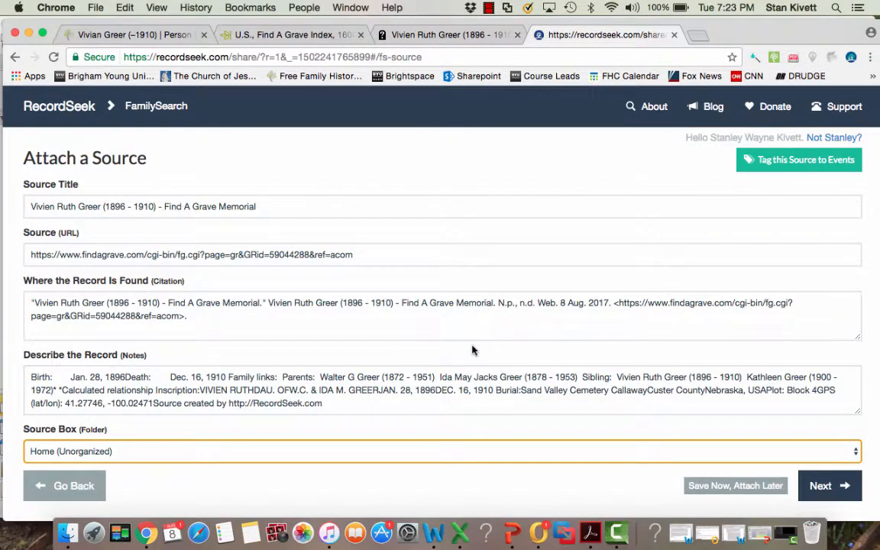
left_click(838, 486)
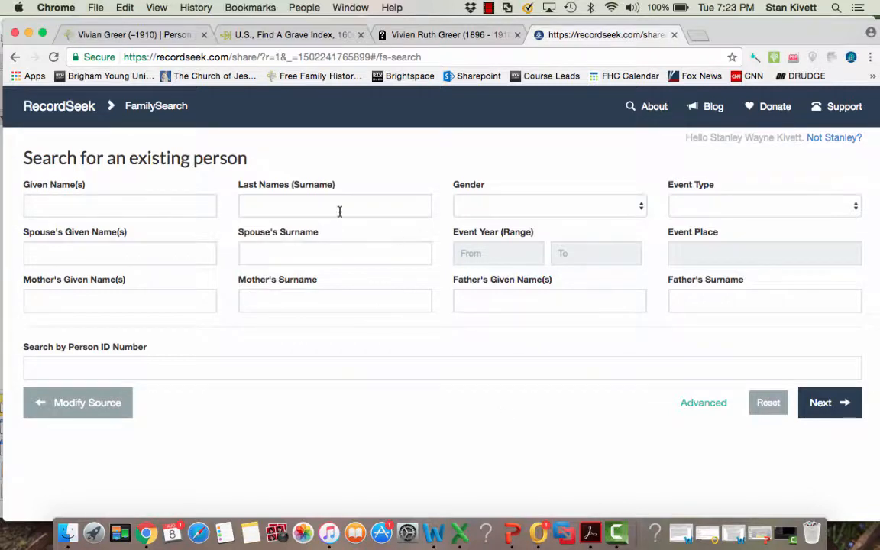
- Copy the person ID from the header of the person's FamilySearch profile
left_click(125, 35)
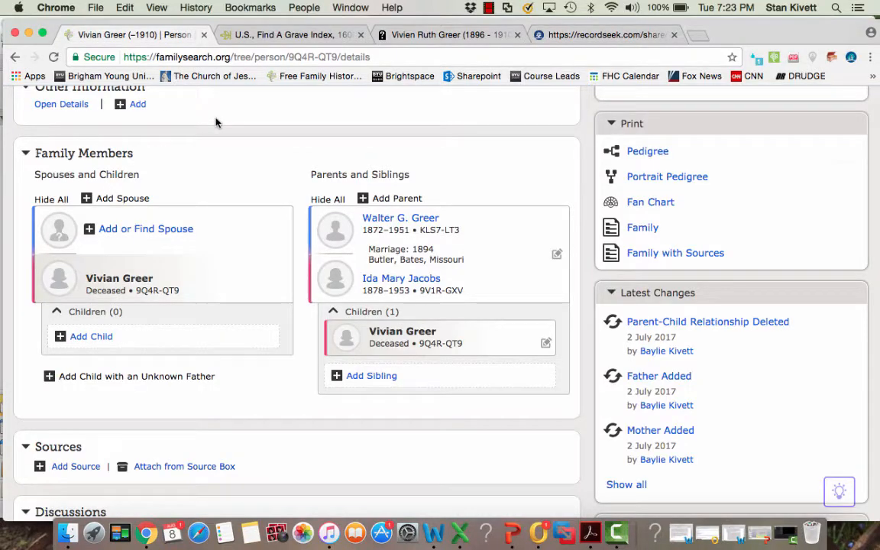
scroll(215, 122, "up", 10)
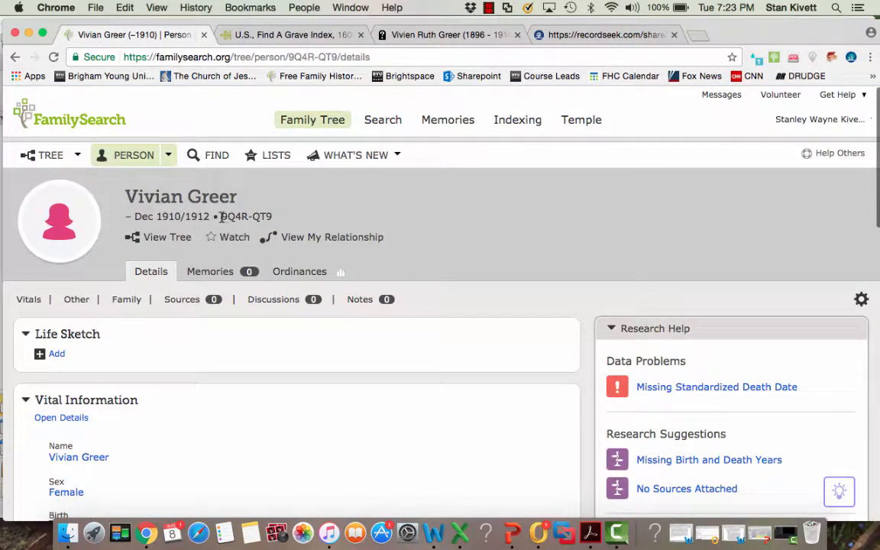
left_click_drag(222, 216, 272, 217)
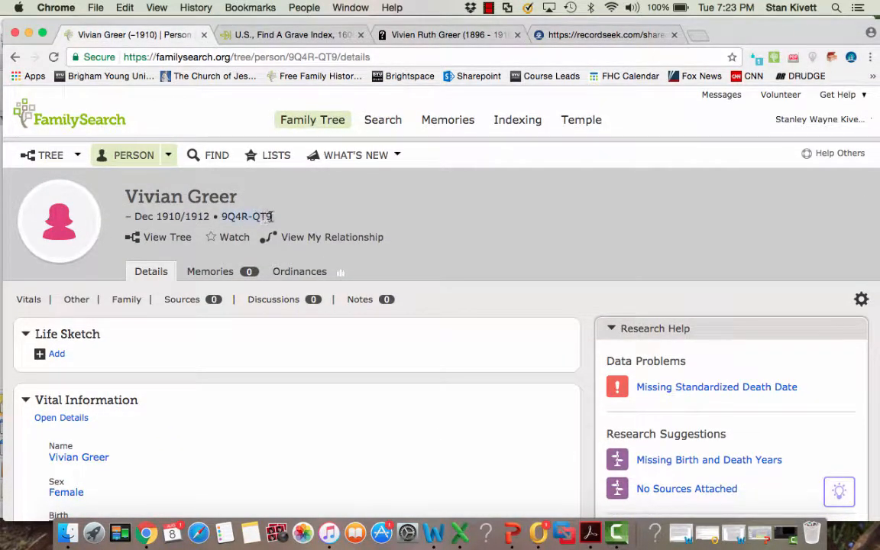
right_click(260, 216)
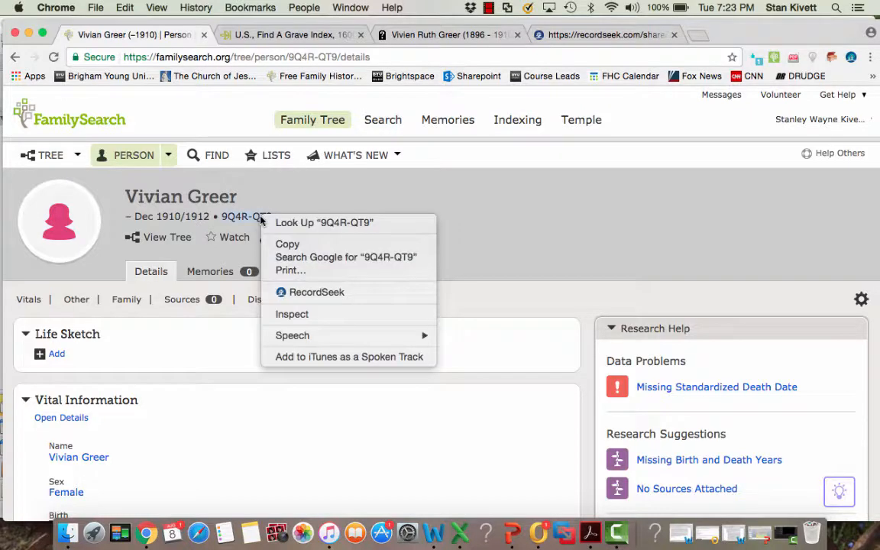
left_click(290, 244)
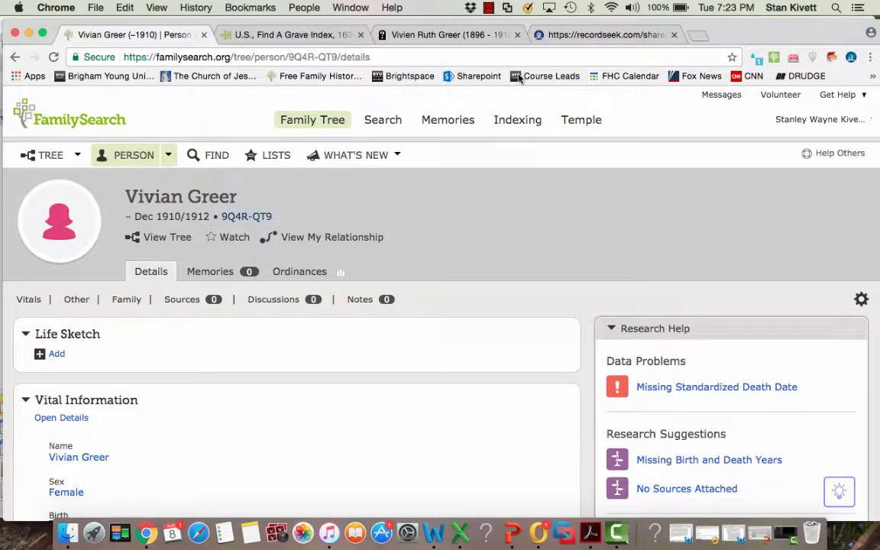
- Find the person in RecordSeek by the copied person ID and continue to attaching the source
left_click(556, 35)
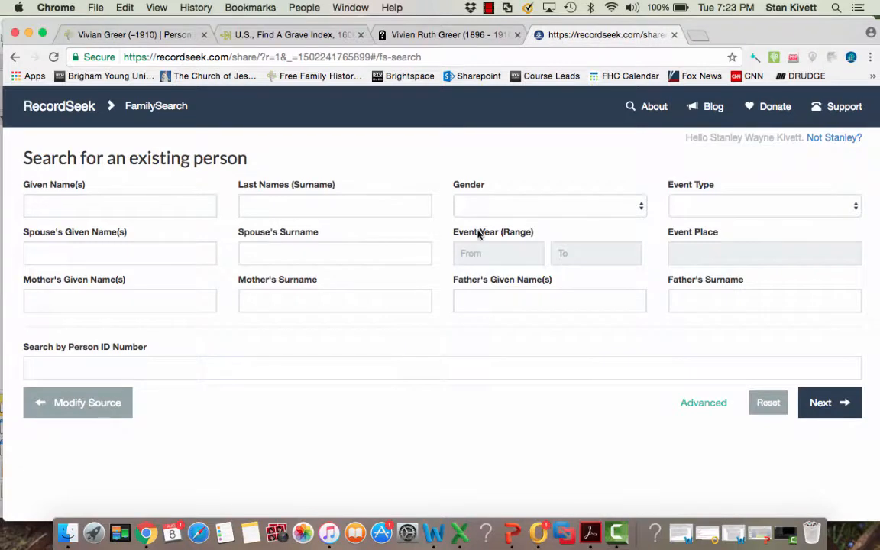
left_click(432, 370)
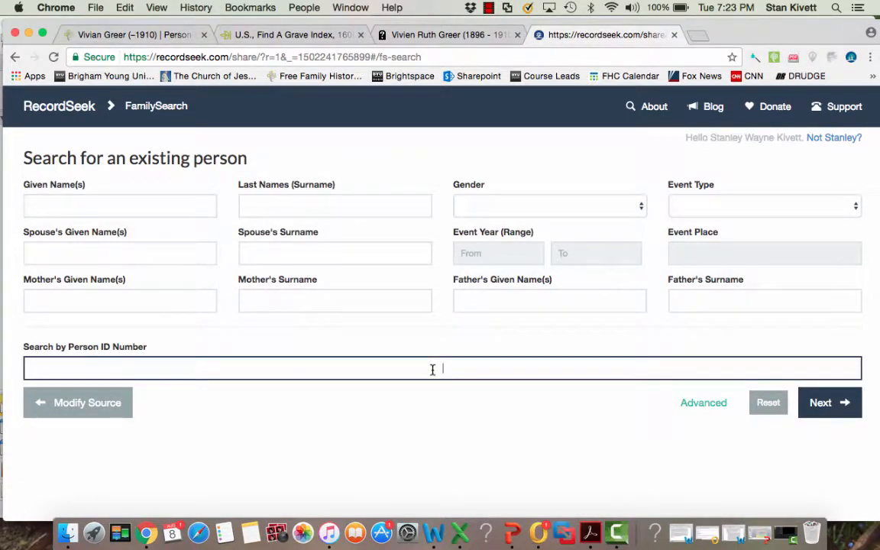
right_click(442, 372)
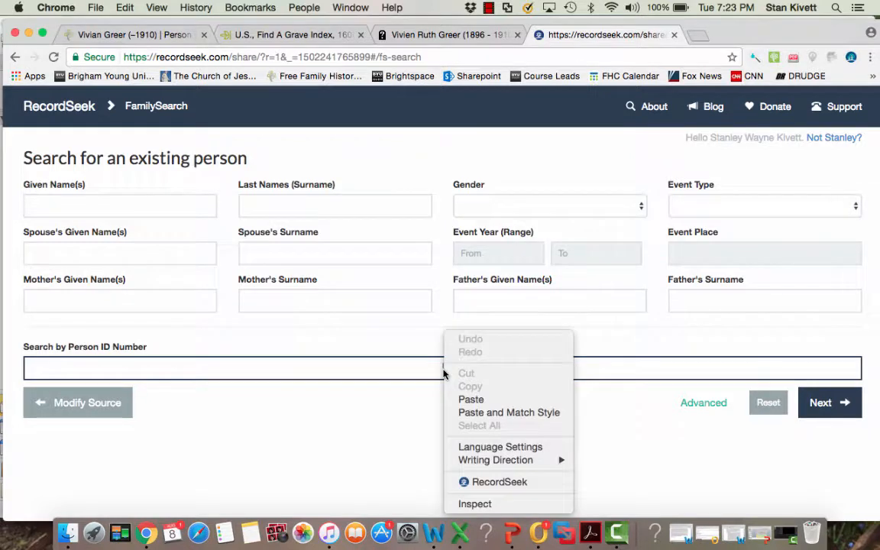
left_click(468, 399)
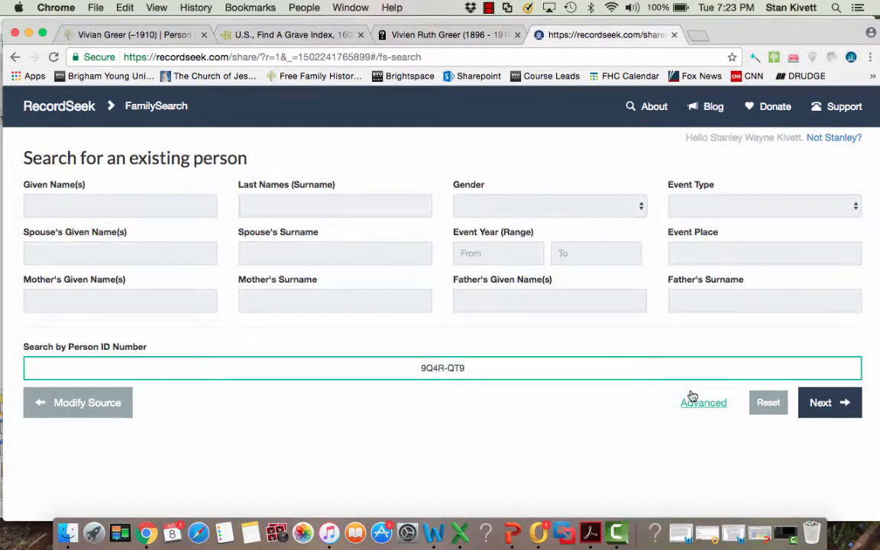
left_click(833, 402)
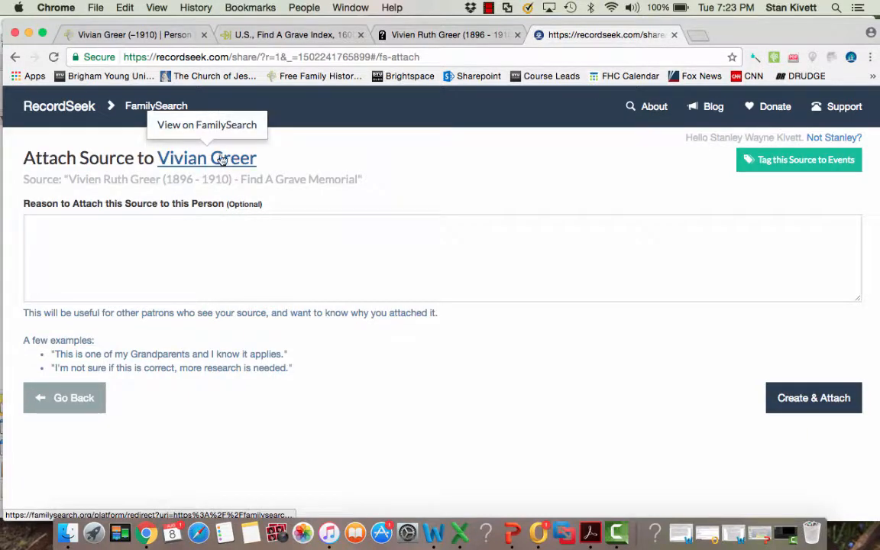
- Create and attach the source with the reason "Verifies birth and death information.", tagged to Name, Birth, Death and Gender
left_click(61, 227)
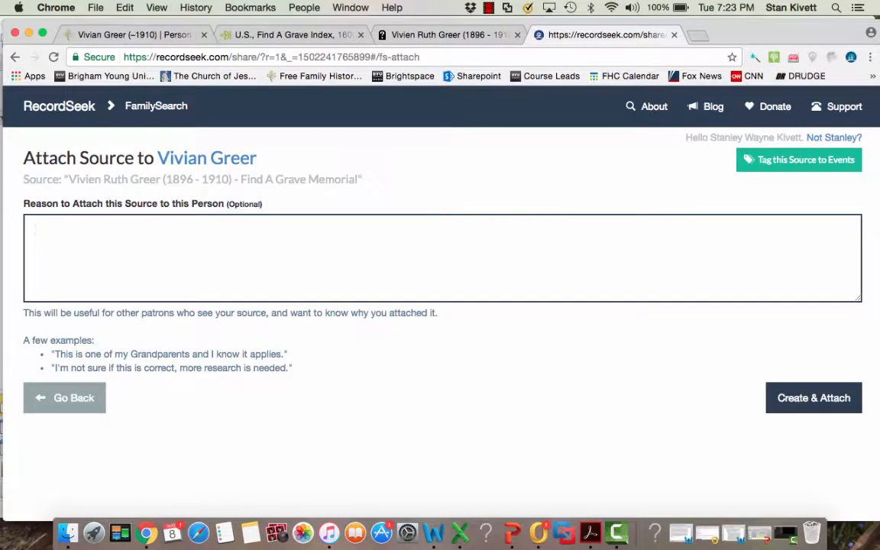
type("Verifies birth and death information.")
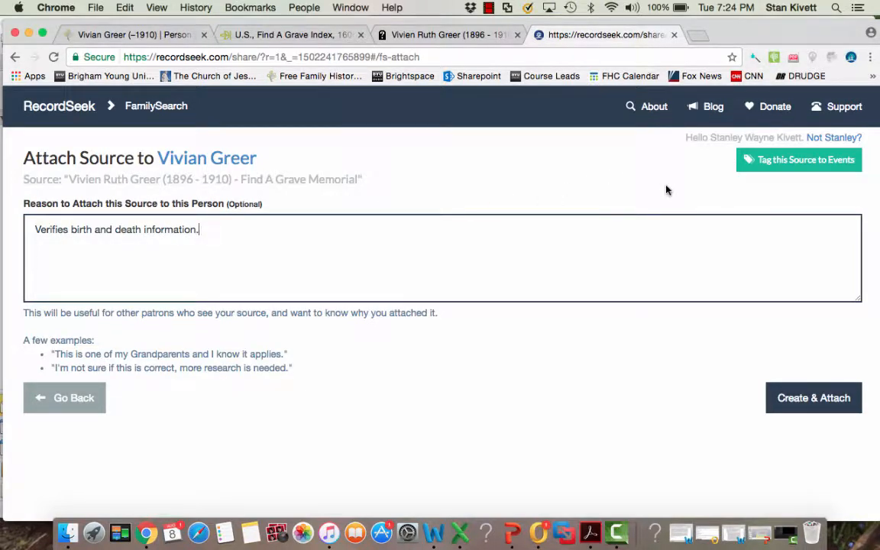
left_click(766, 162)
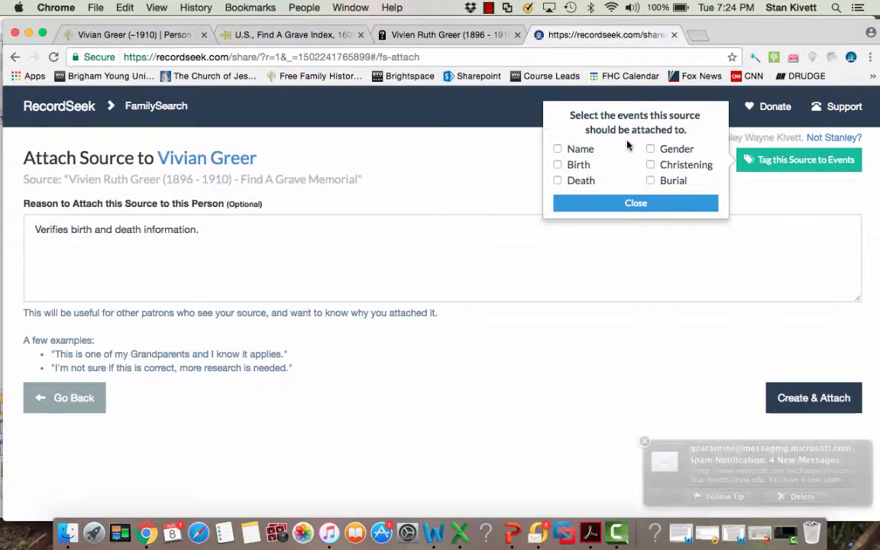
left_click(560, 149)
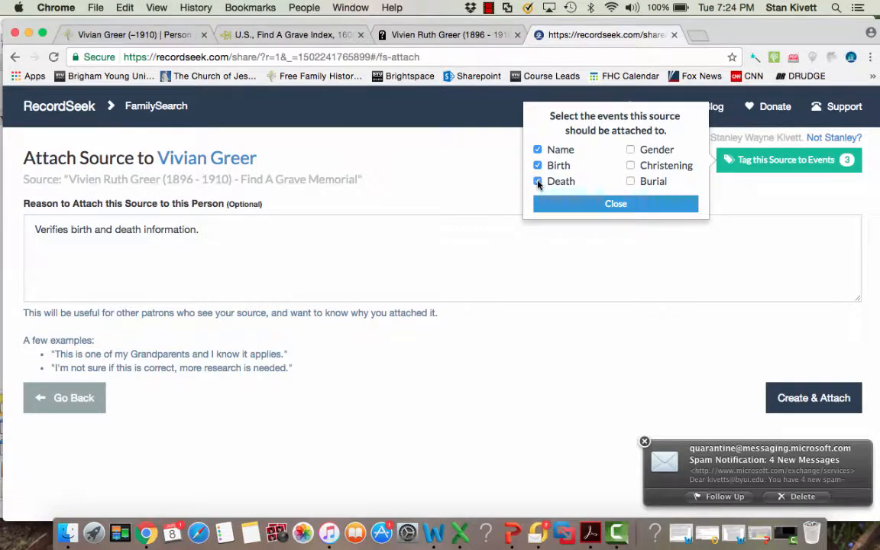
left_click(631, 150)
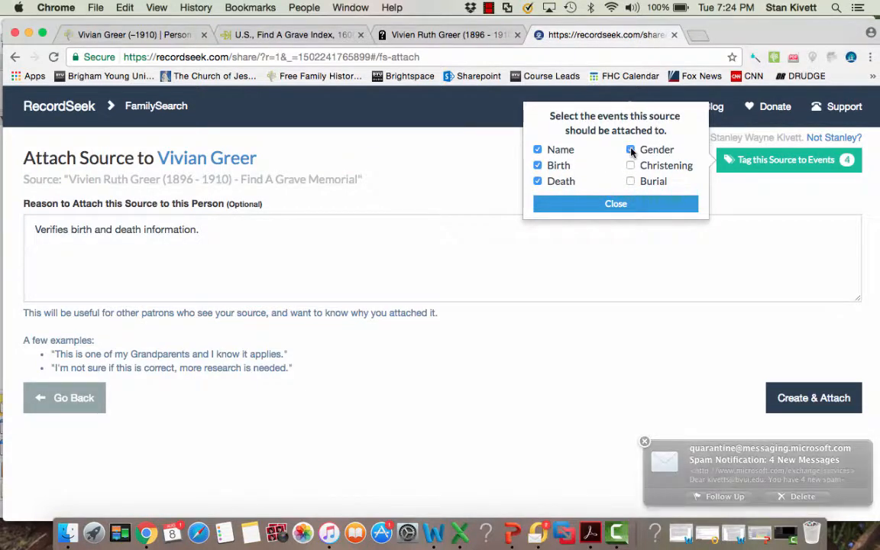
left_click(607, 202)
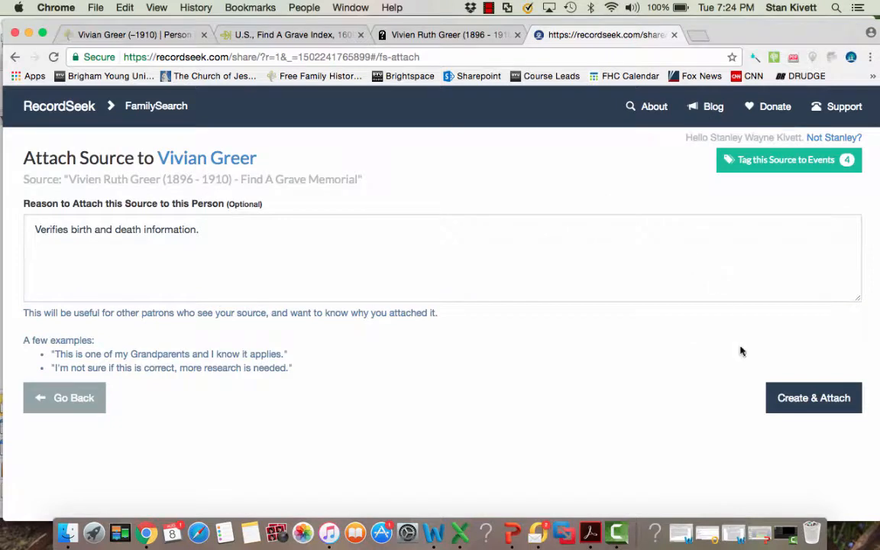
left_click(795, 398)
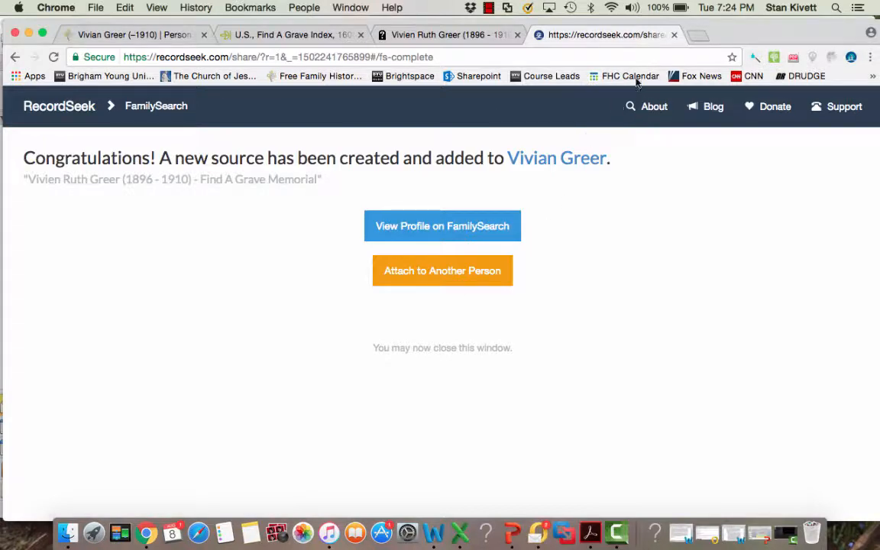
- Close the RecordSeek page, reload the FamilySearch profile and open the details of the attached Find A Grave source
left_click(674, 35)
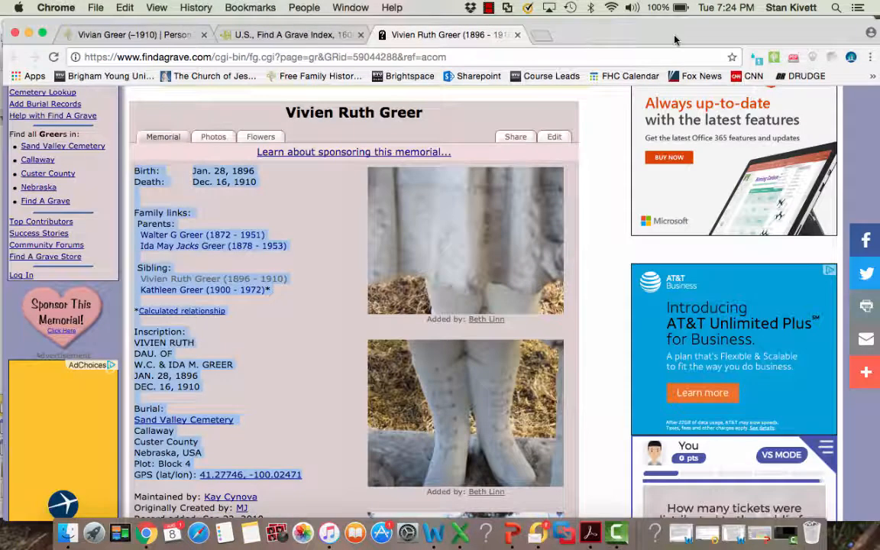
left_click(116, 36)
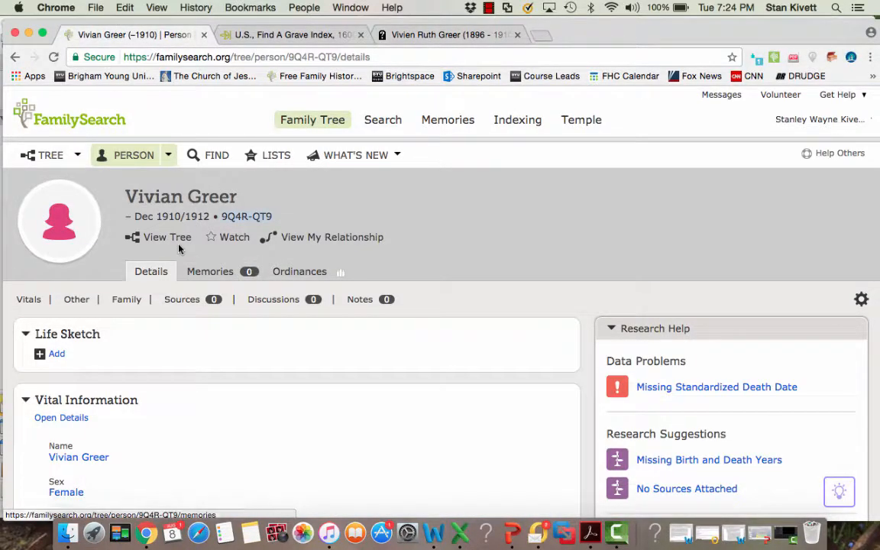
left_click(53, 58)
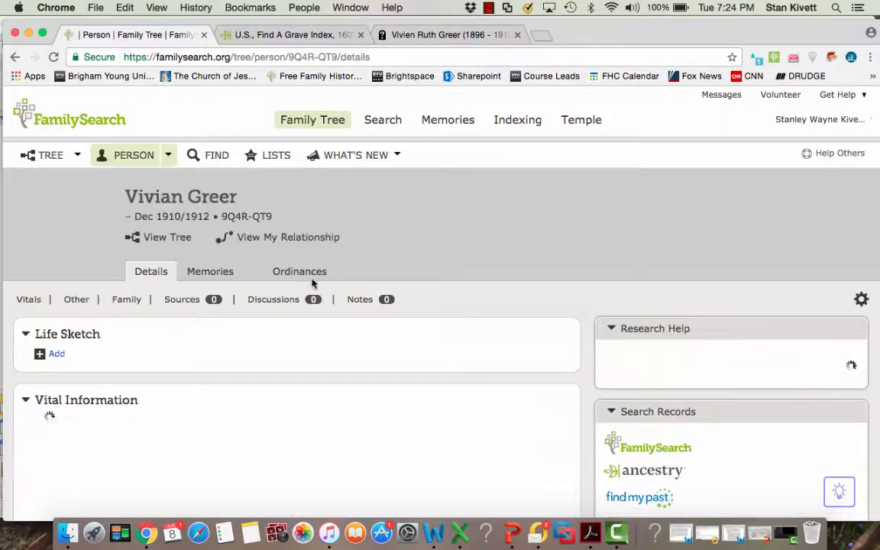
left_click(183, 300)
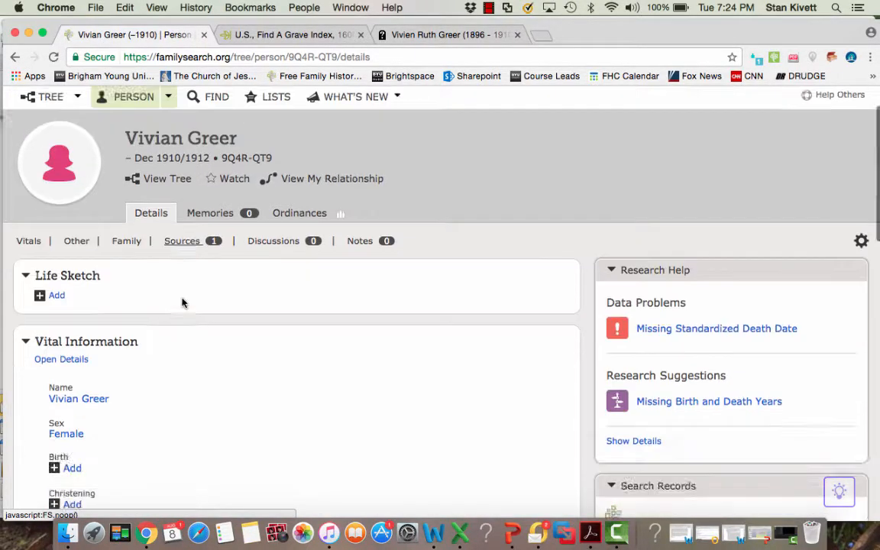
left_click(162, 172)
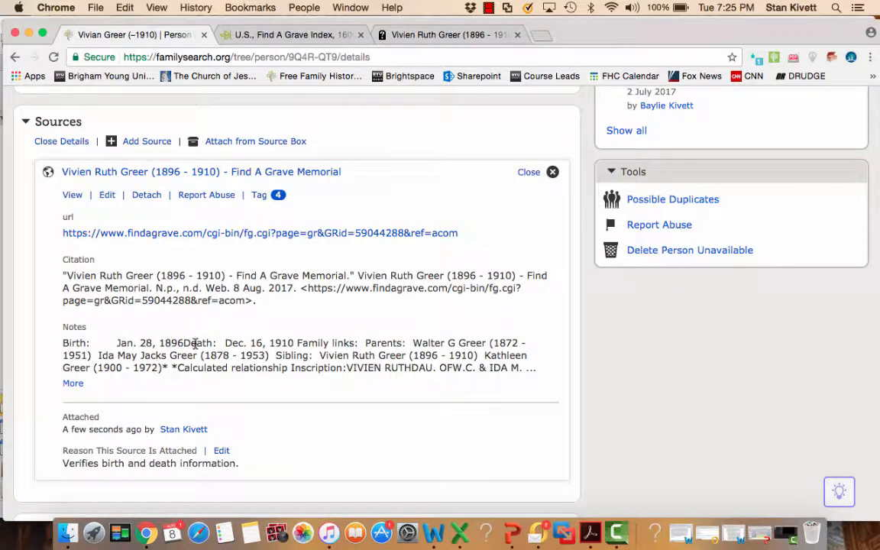
- Add a birth date of 28 January 1896 under Vital Information, using the standardized date
scroll(197, 343, "up", 15)
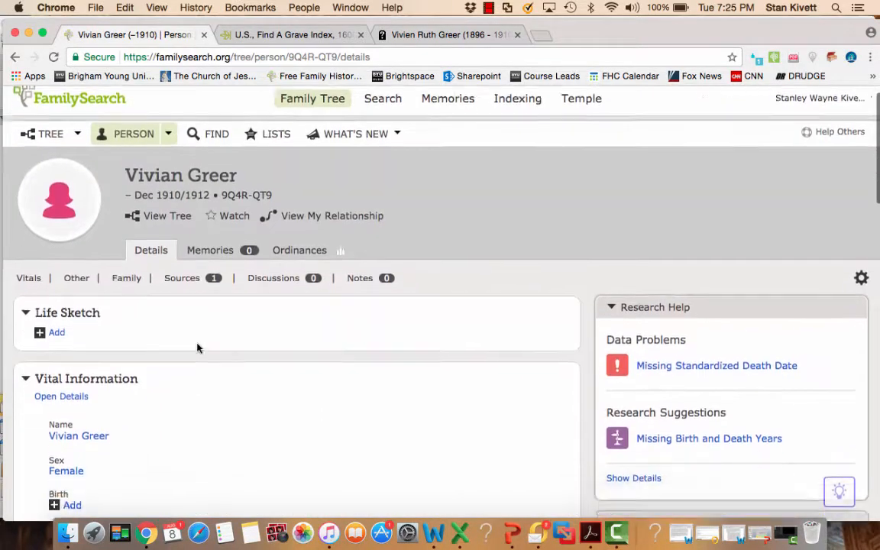
scroll(145, 336, "down", 3)
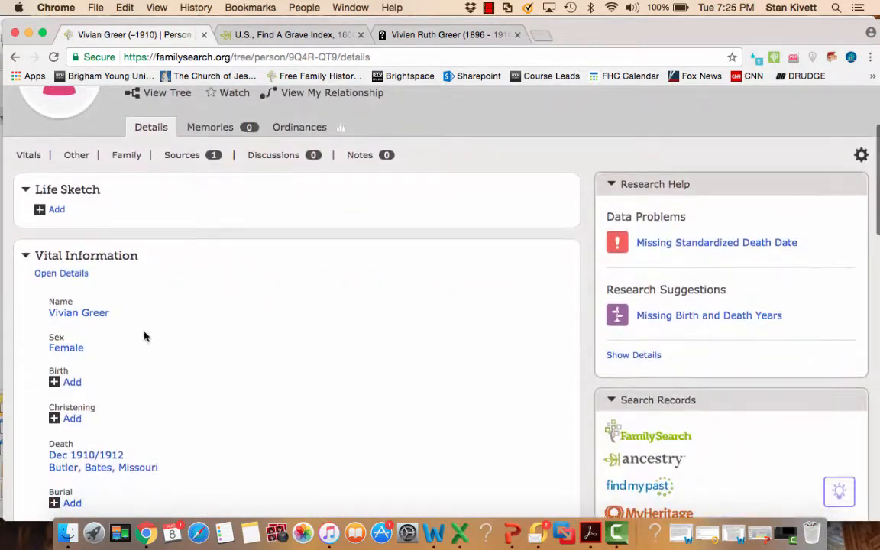
left_click(77, 383)
type("28 Jan 1896")
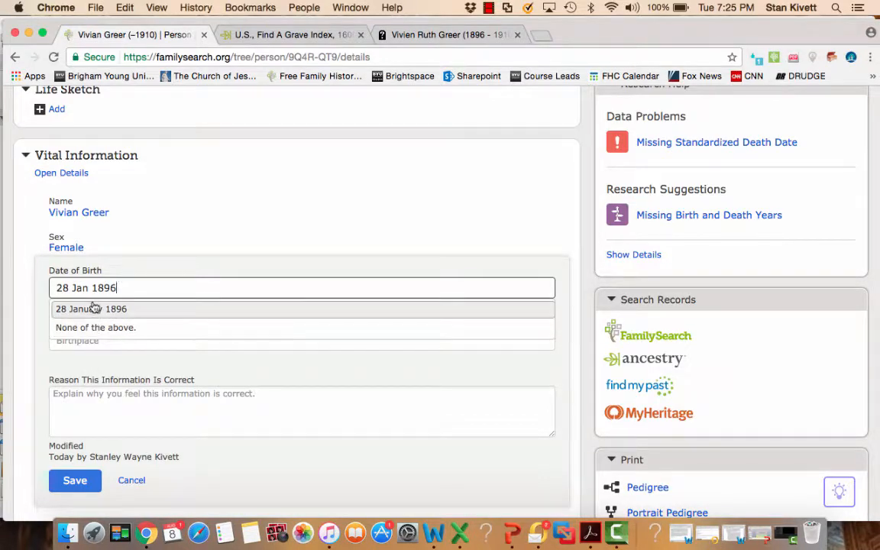
left_click(93, 308)
- Check the birth information in the attached source's notes and on the Find A Grave memorial
scroll(191, 392, "down", 15)
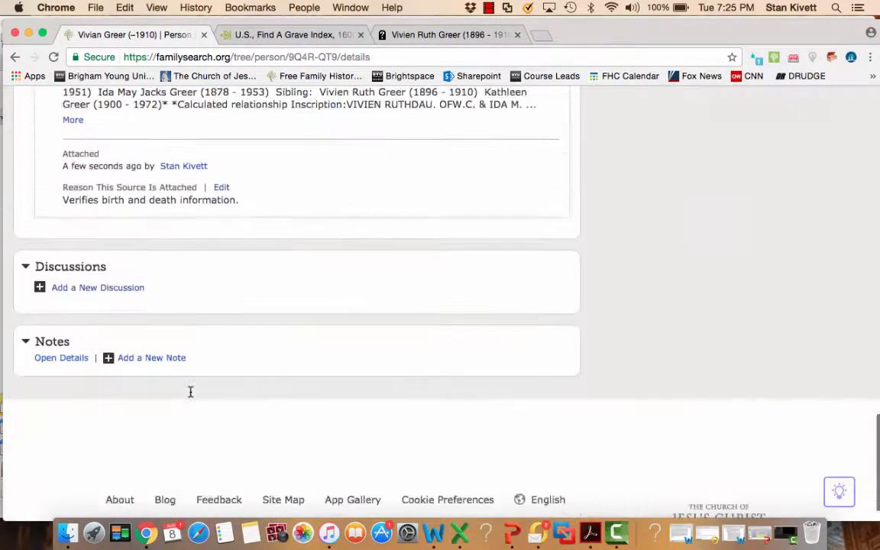
scroll(191, 392, "up", 8)
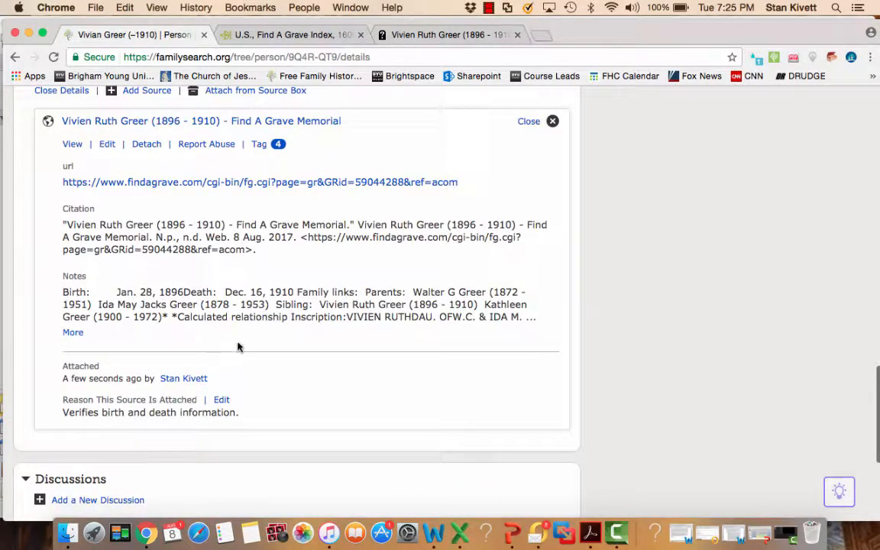
left_click(417, 35)
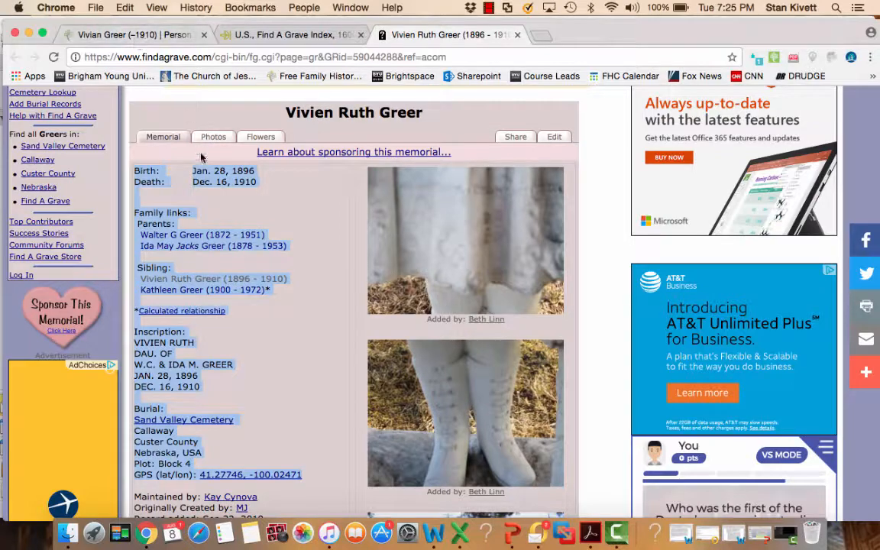
- Give "Verified on Findagrave." as the reason the birth information is correct, and save the birth entry on FamilySearch
left_click(98, 38)
scroll(123, 214, "up", 1)
scroll(134, 215, "up", 16)
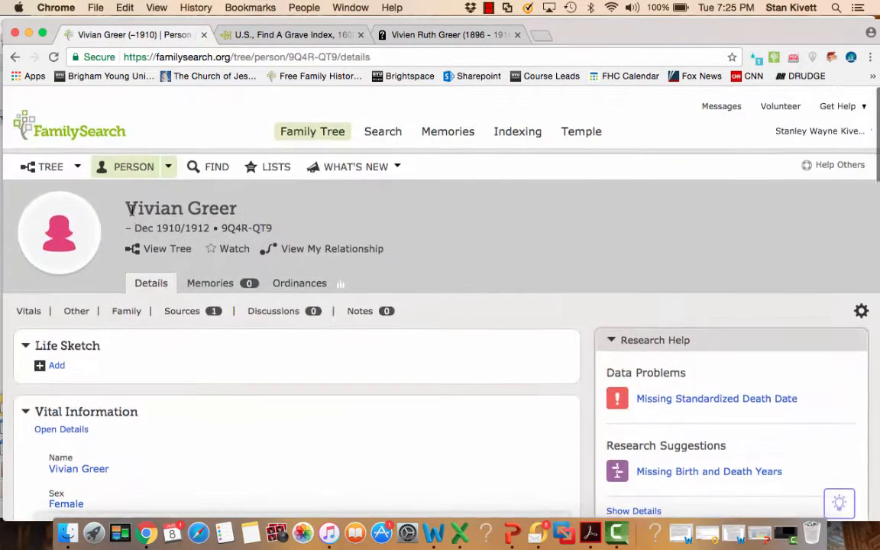
scroll(133, 210, "down", 4)
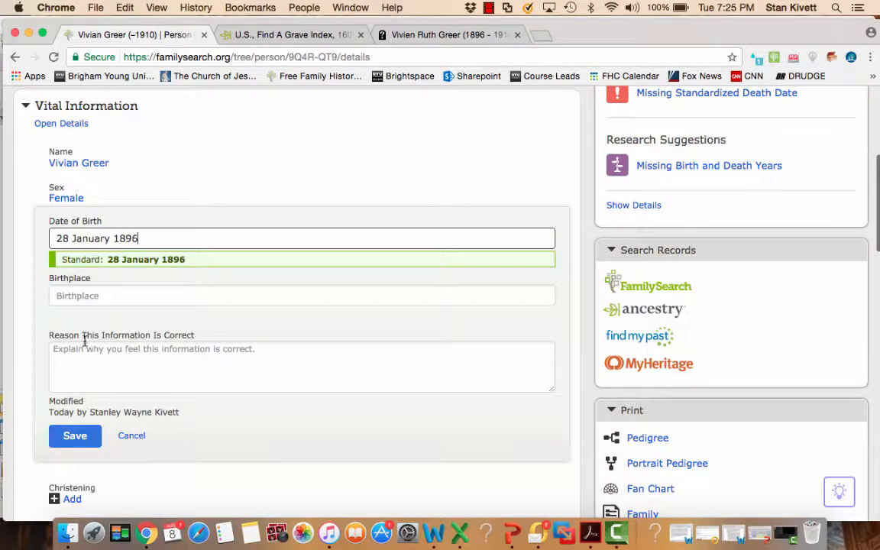
left_click(72, 351)
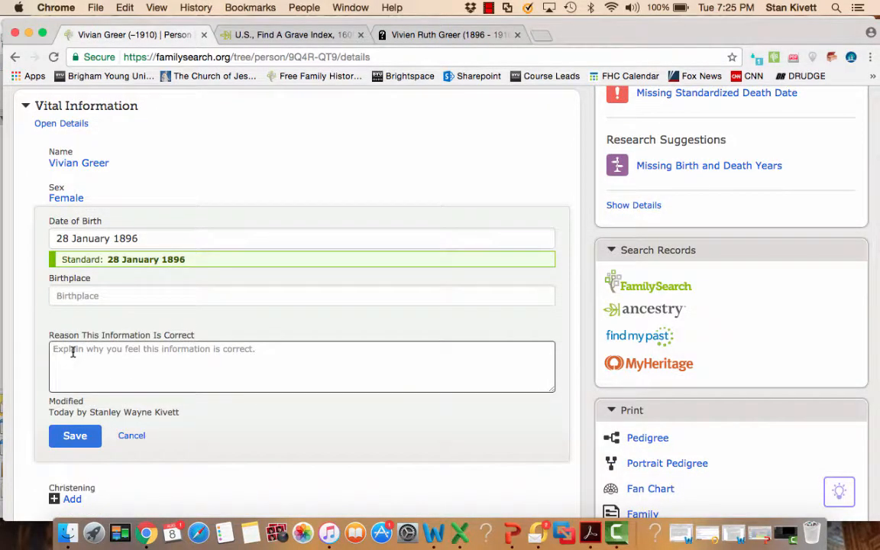
type("Verified on Find")
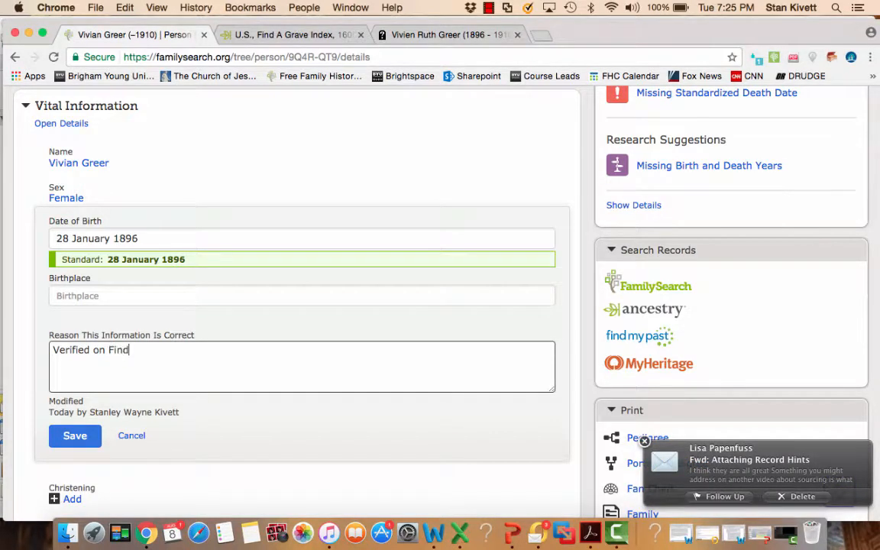
type("agrave.")
left_click(81, 436)
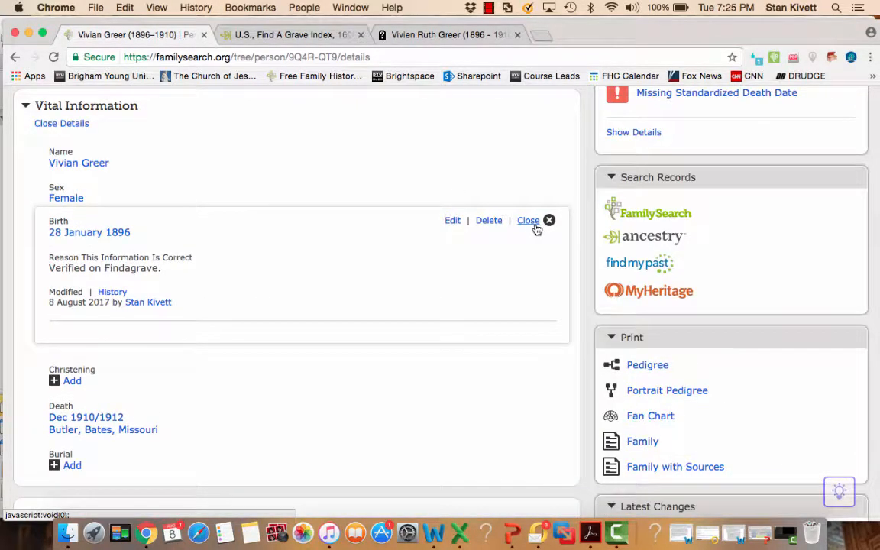
left_click(536, 227)
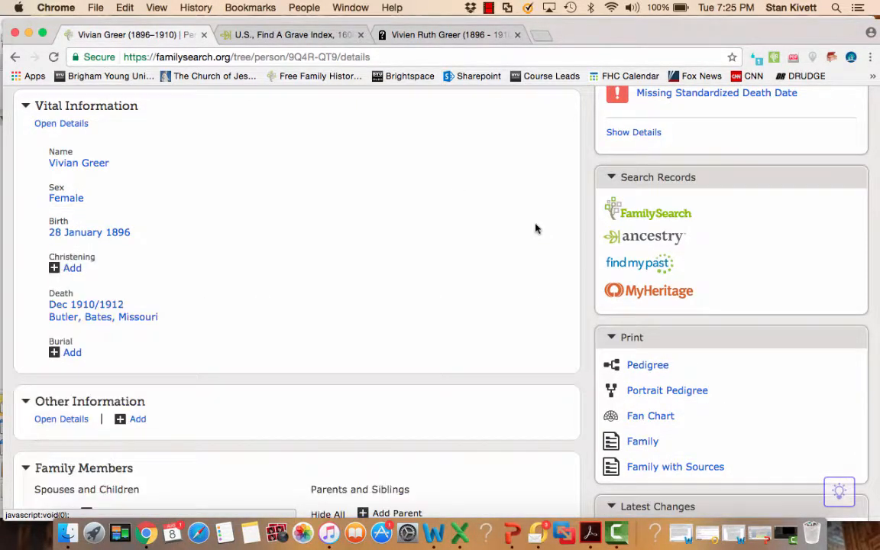
- Edit the death entry to the standardized date 16 December 1910 and the standardized place Butler, Bates, Missouri, United States
left_click(105, 306)
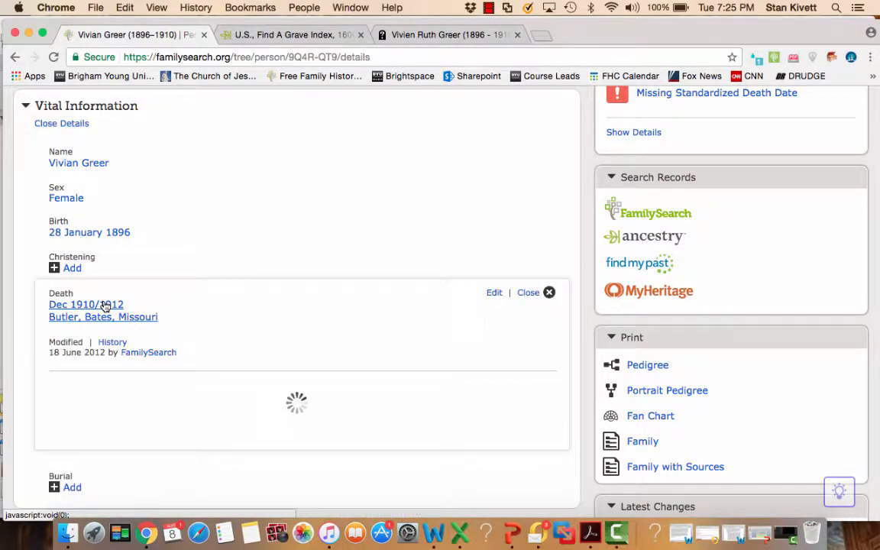
left_click(497, 294)
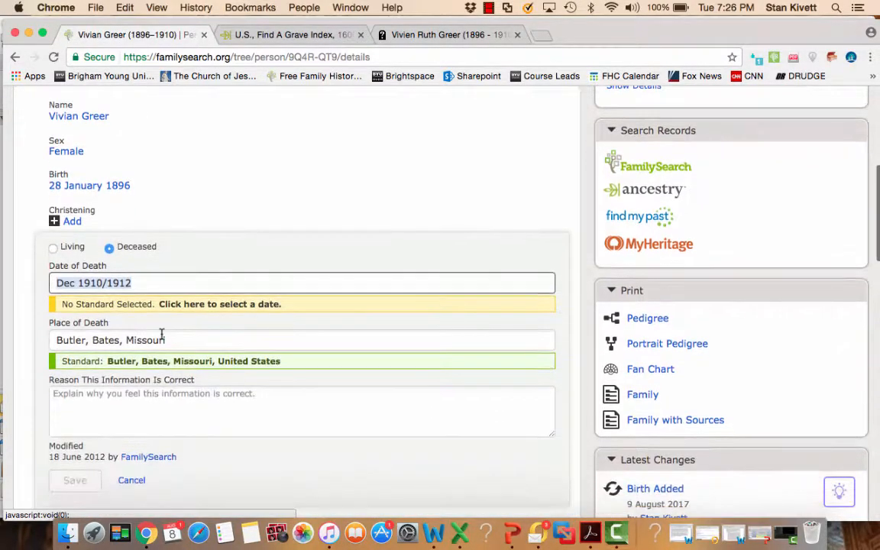
left_click(54, 284)
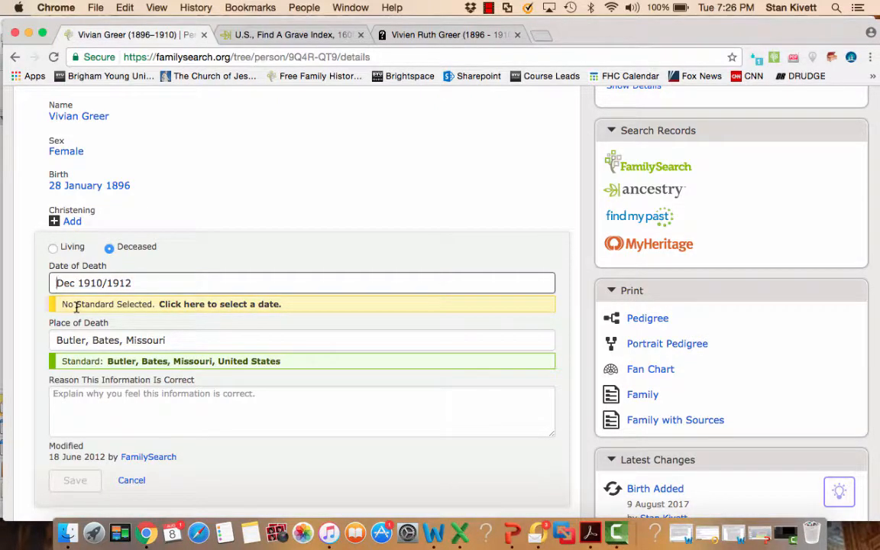
type("16")
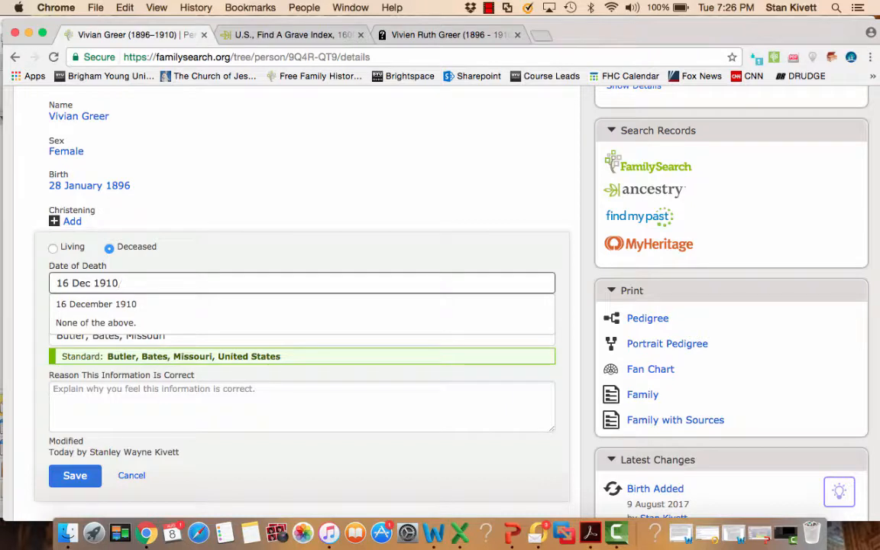
left_click(138, 305)
left_click(171, 342)
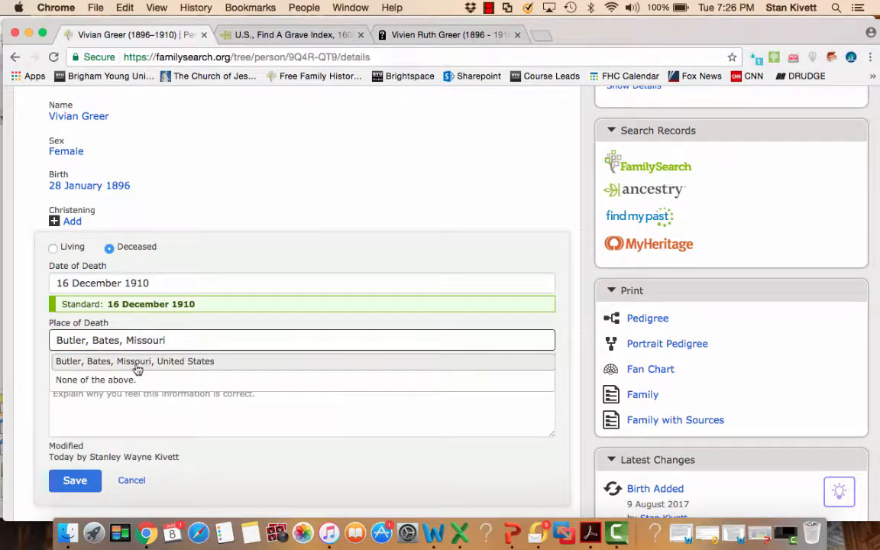
left_click(150, 370)
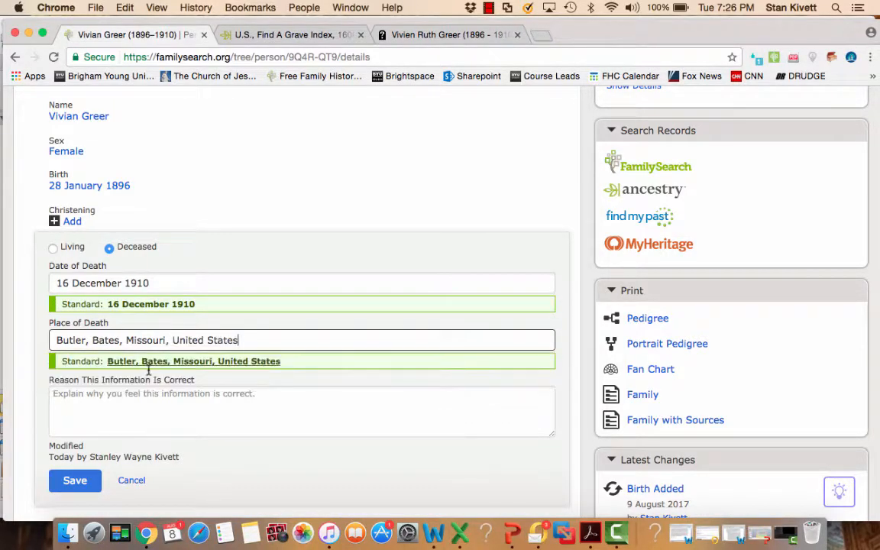
- Give "Verified on Findagrave." as the reason the death information is correct, save the death entry and close its details
left_click(107, 405)
type("Verified on")
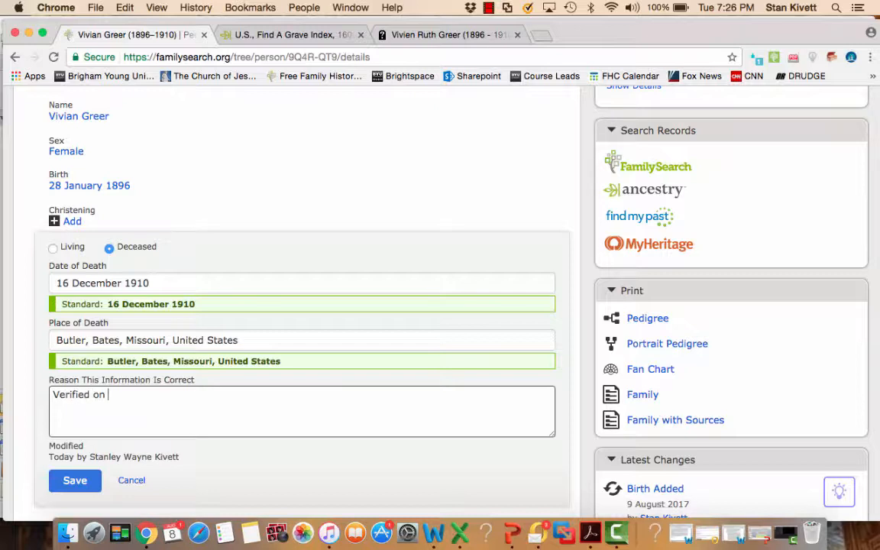
type(" Finda")
key("BackSpace")
type("dagrave.")
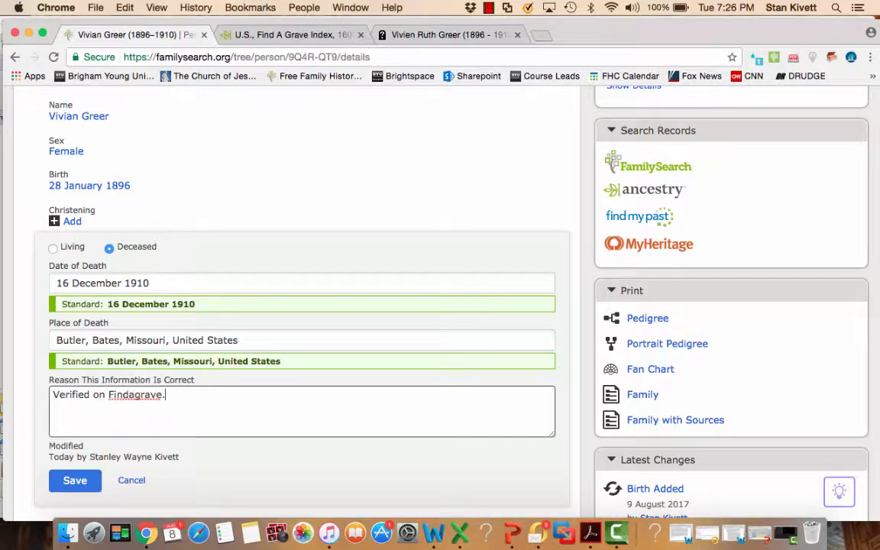
left_click(75, 480)
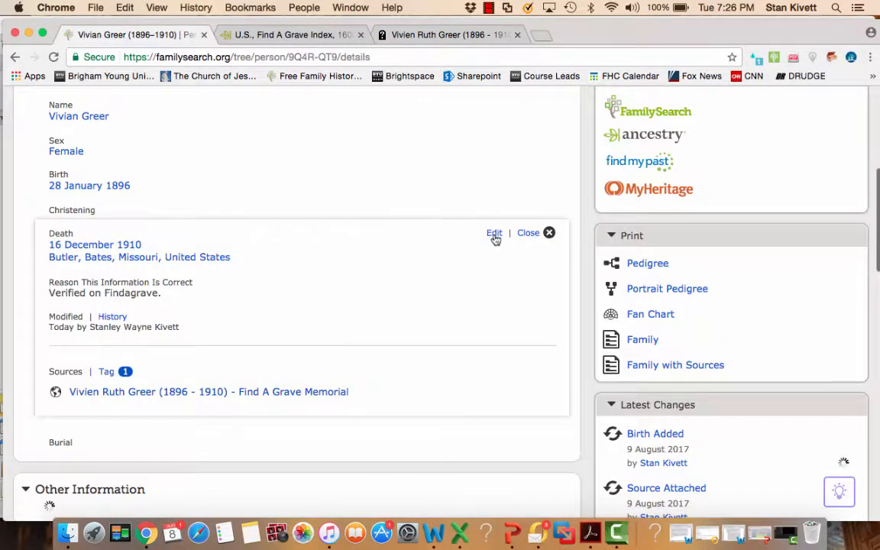
left_click(524, 248)
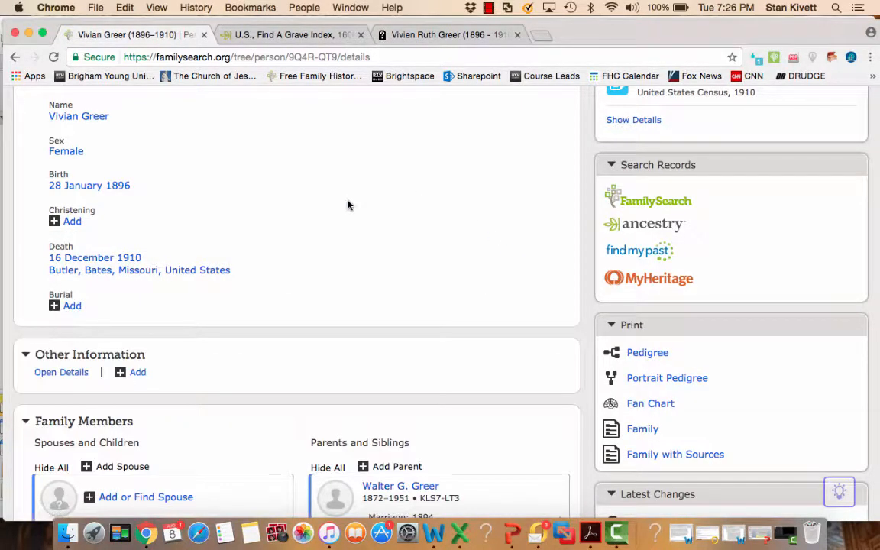
scroll(348, 204, "up", 3)
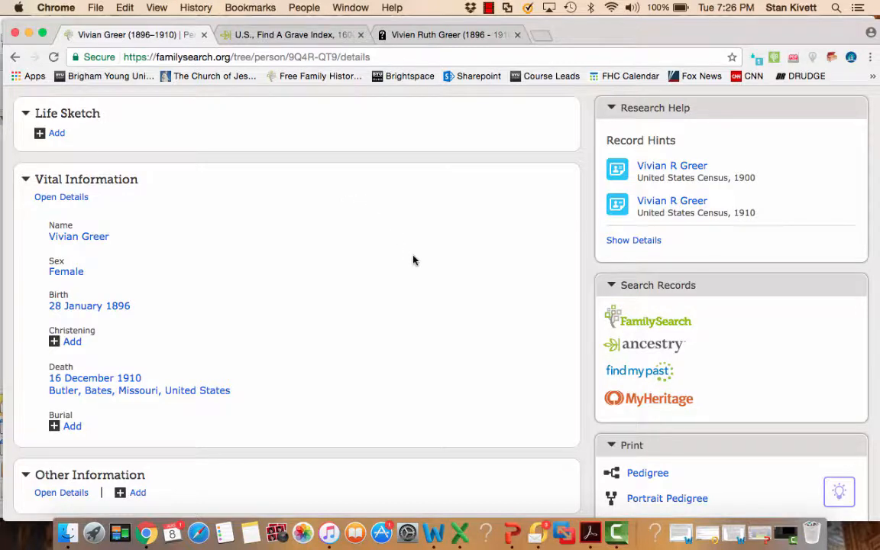
scroll(413, 258, "up", 1)
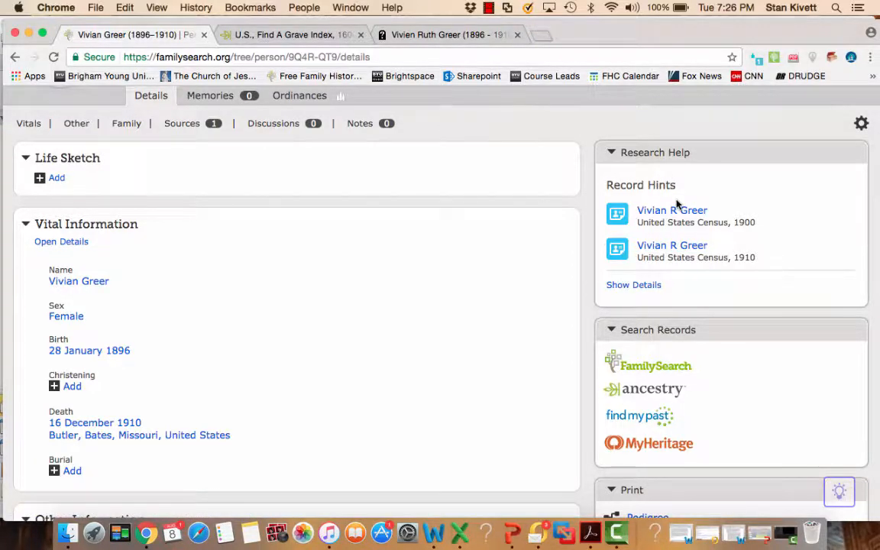
scroll(374, 227, "up", 4)
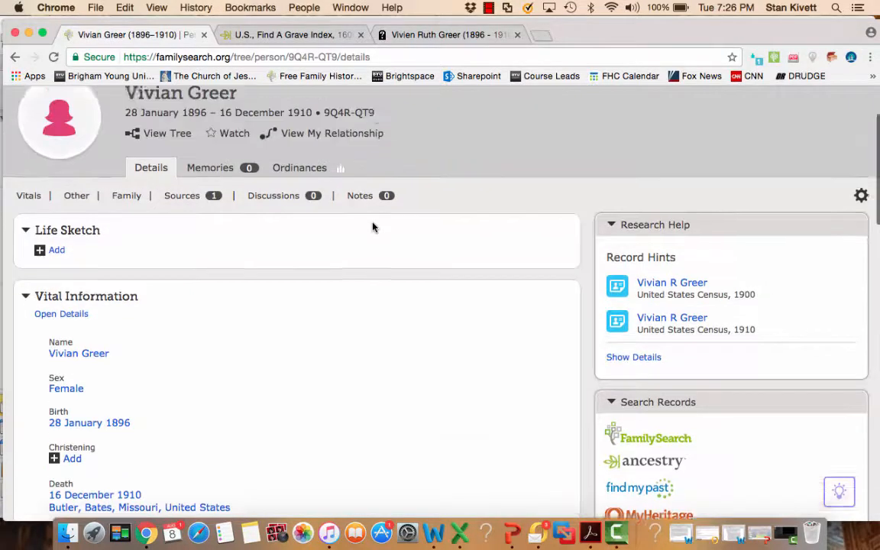